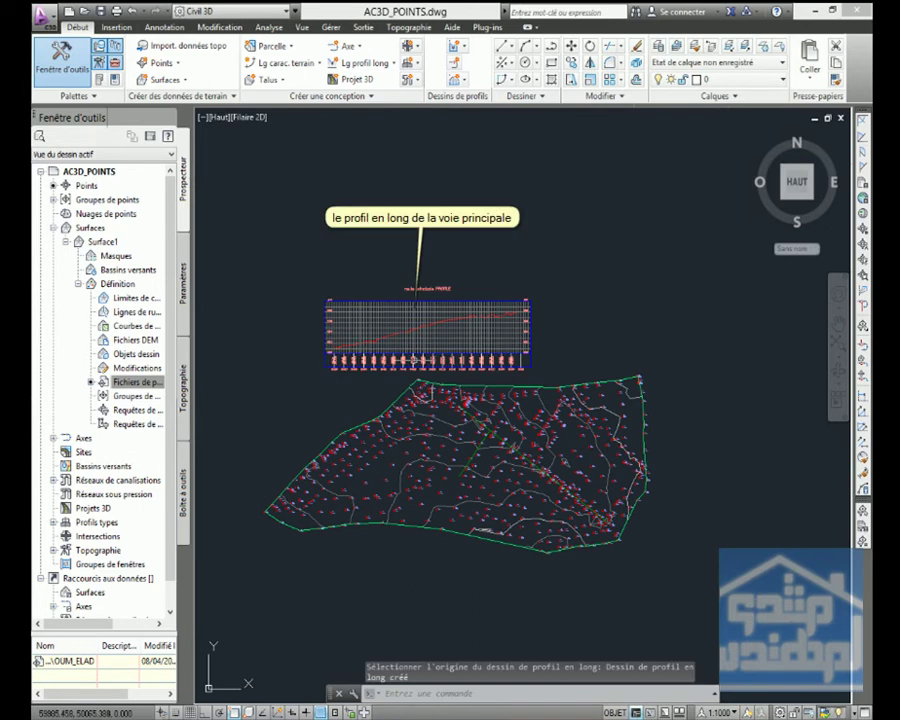
Add a surface profile sampled from Surface1 along the route secondaire alignment.
scroll(420, 358, "up", 3)
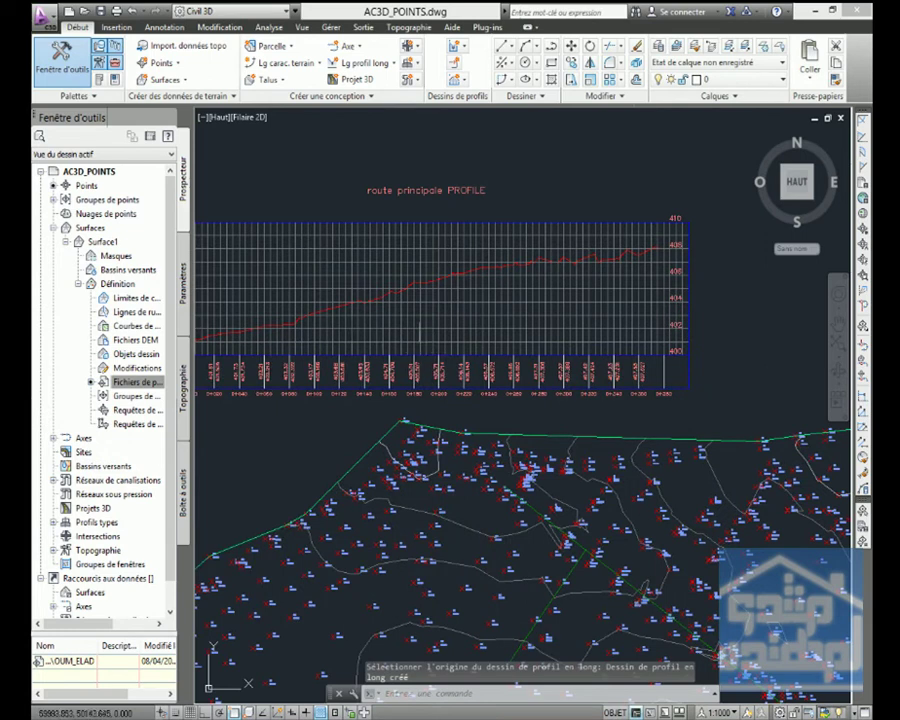
scroll(430, 355, "down", 4)
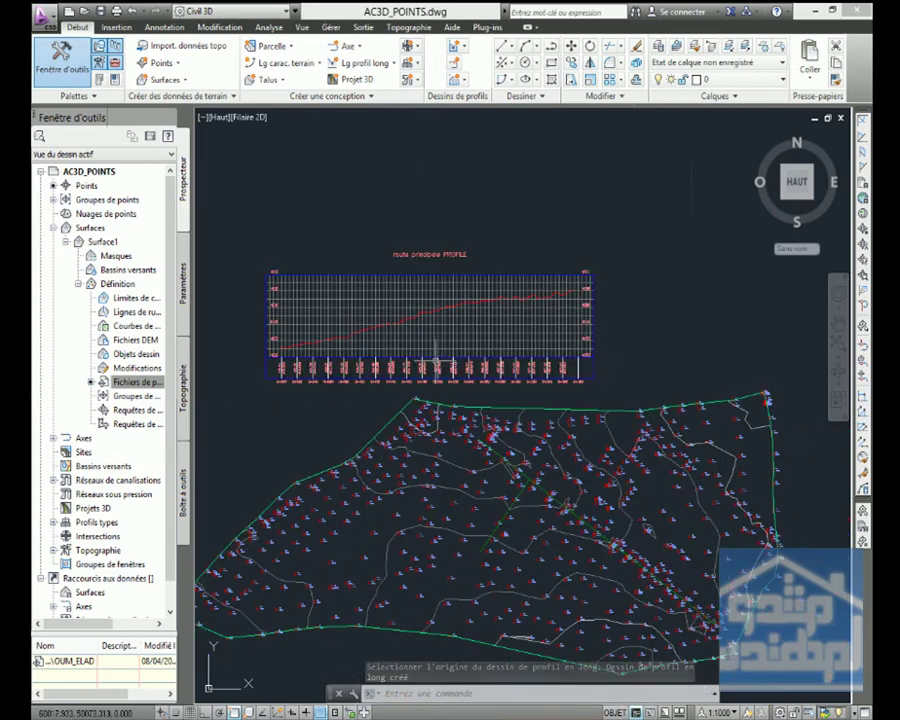
left_click(398, 63)
left_click(396, 85)
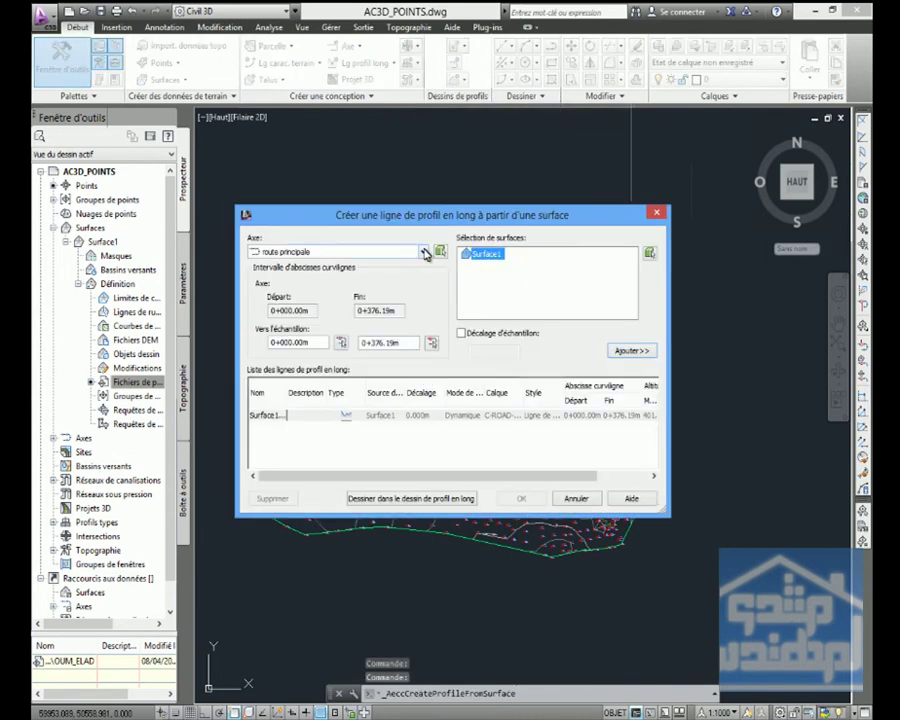
left_click(423, 252)
left_click(300, 276)
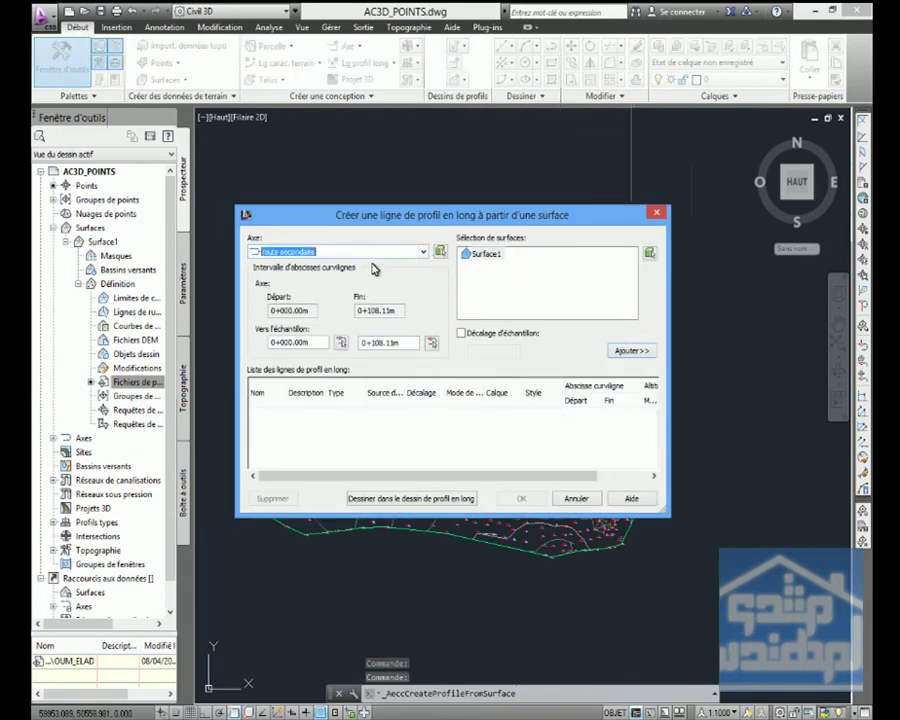
left_click(480, 255)
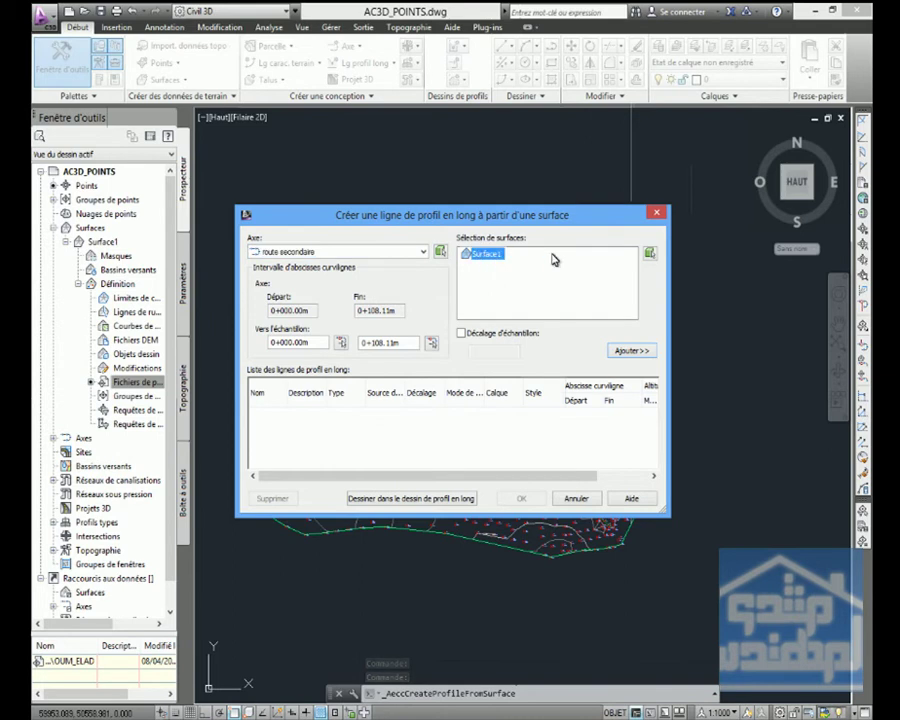
left_click(628, 352)
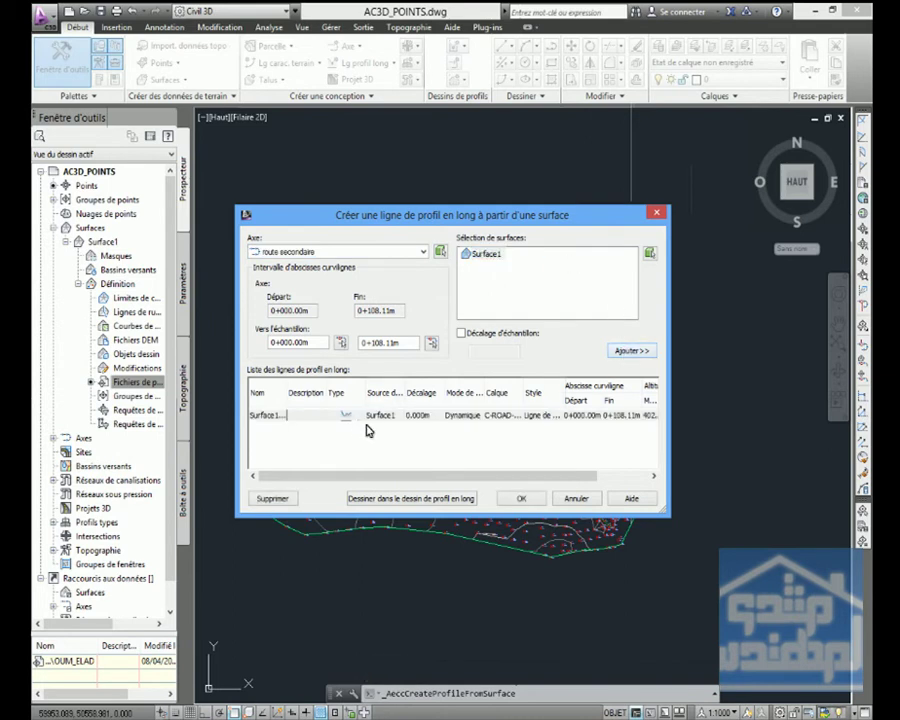
Create the route secondaire profile view with automatic station range and height, placing it beside the route principale profile view.
left_click(412, 499)
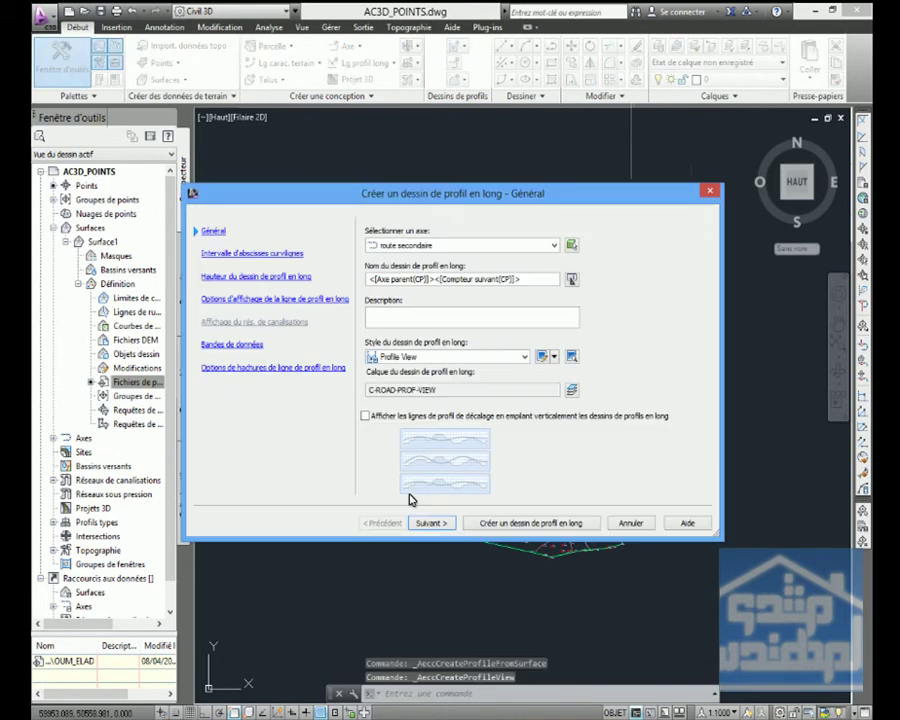
left_click(252, 254)
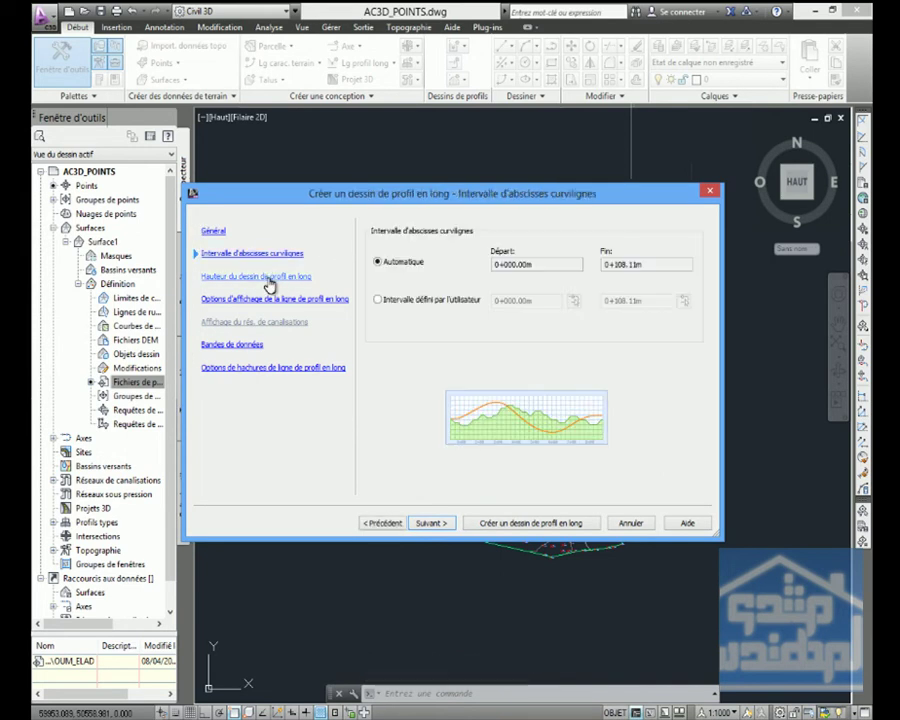
left_click(266, 281)
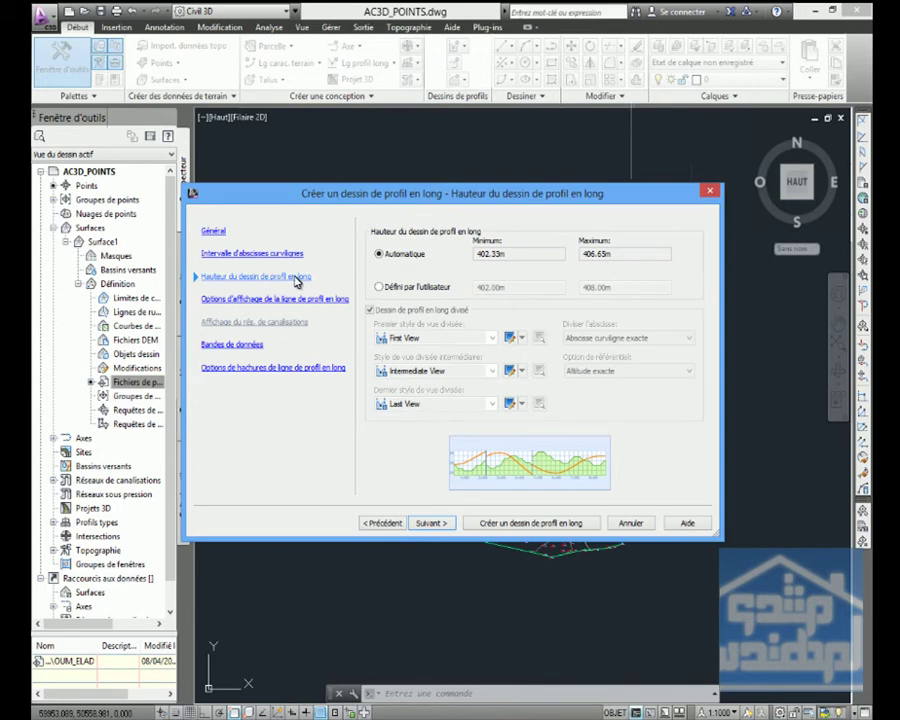
left_click(528, 523)
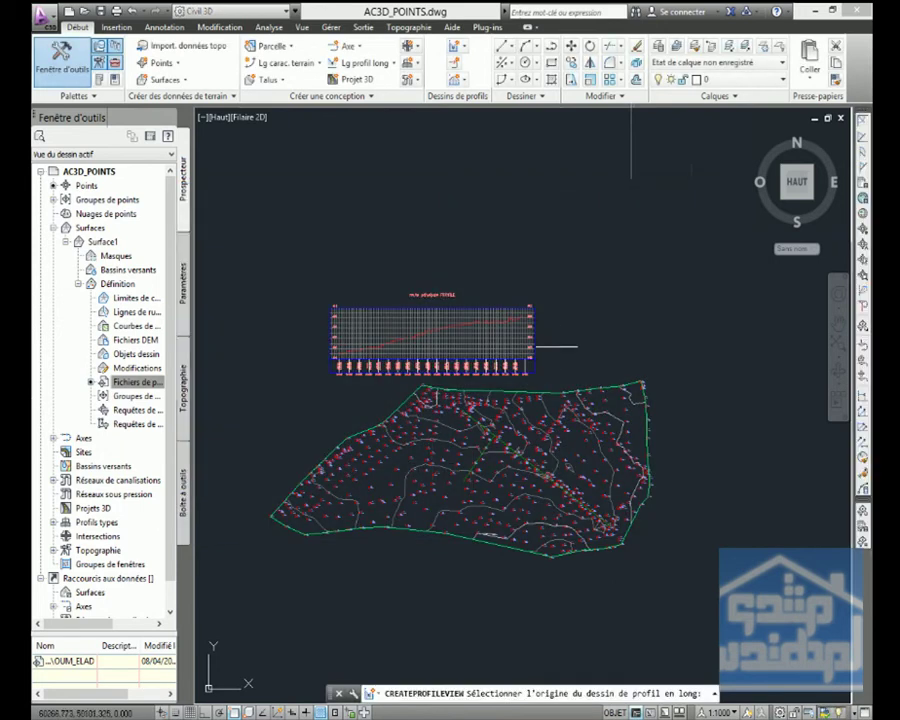
left_click(561, 360)
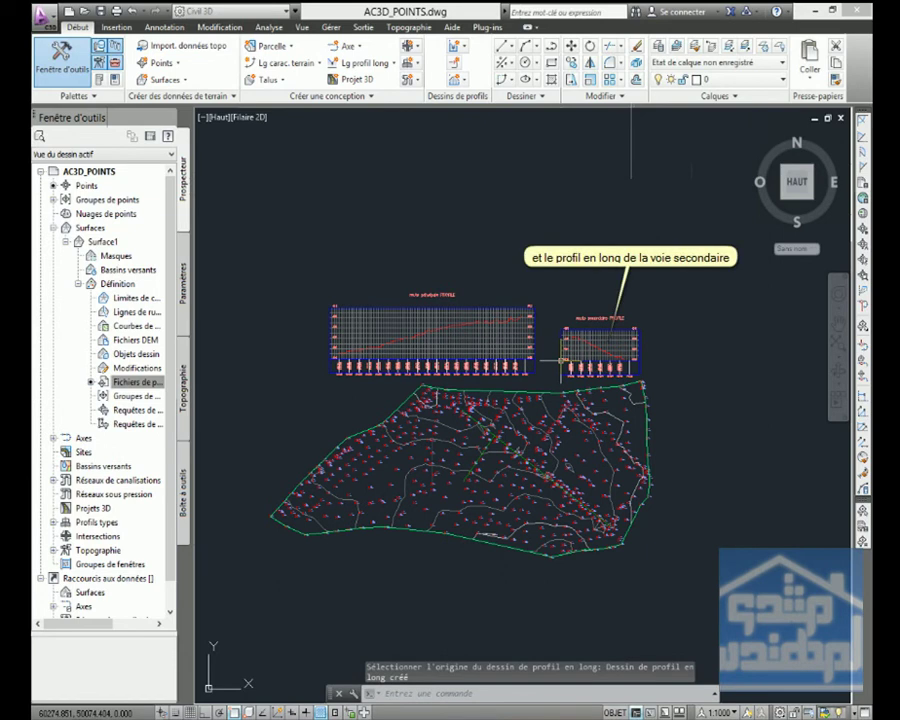
Start creating an intersection at the point where the route secondaire alignment meets route principale.
scroll(632, 380, "up", 4)
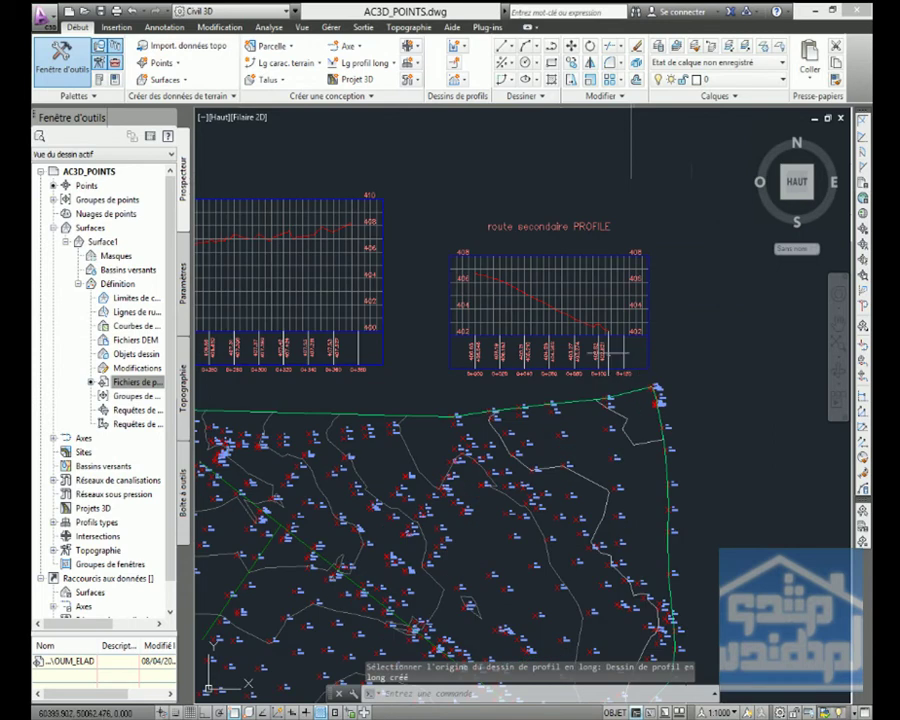
scroll(530, 316, "up", 2)
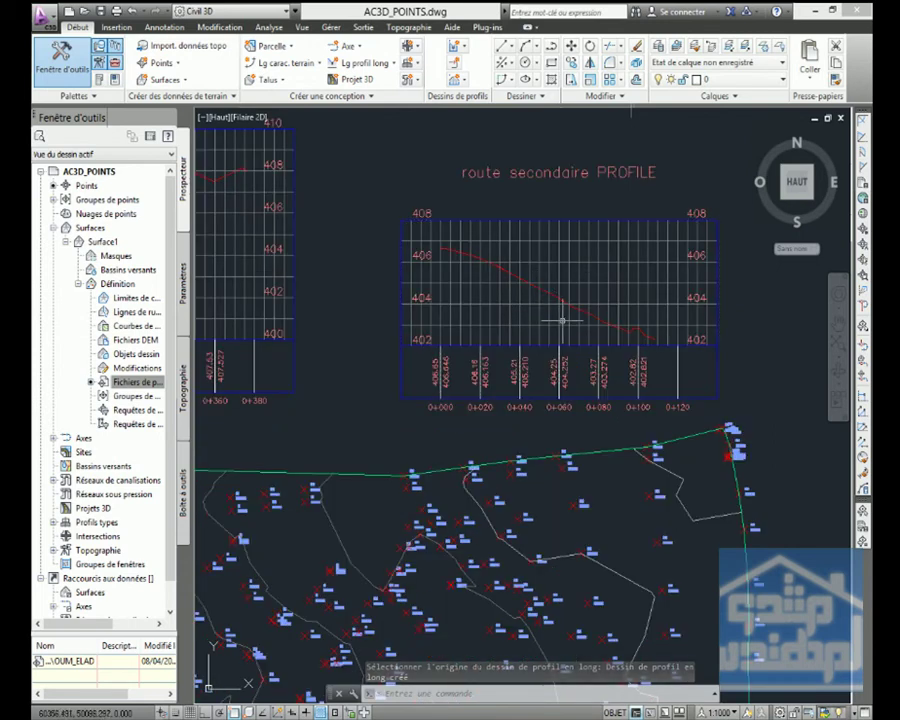
scroll(526, 205, "down", 4)
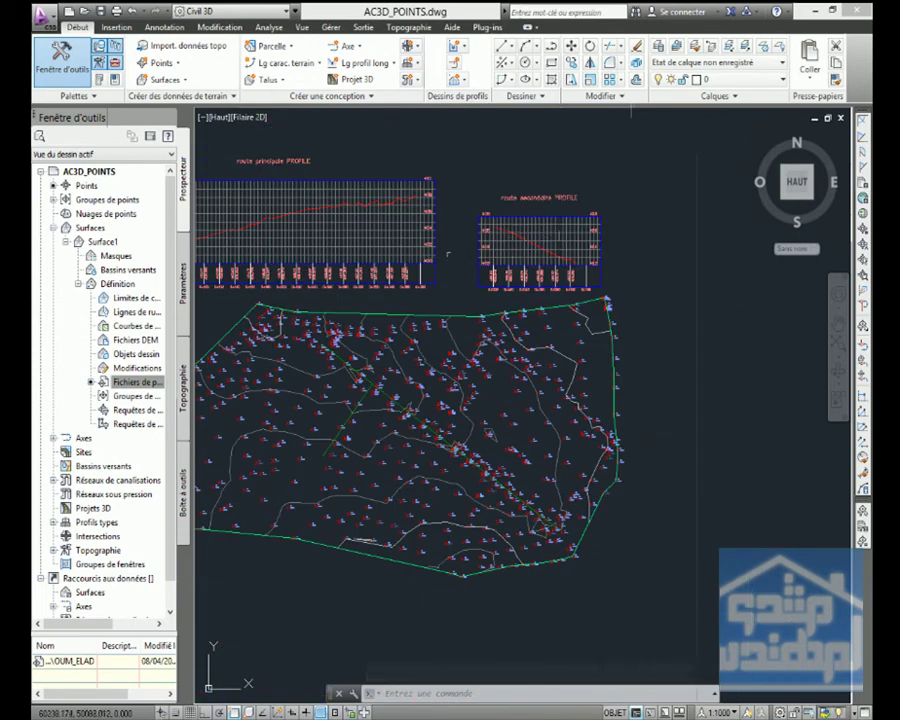
scroll(448, 253, "down", 2)
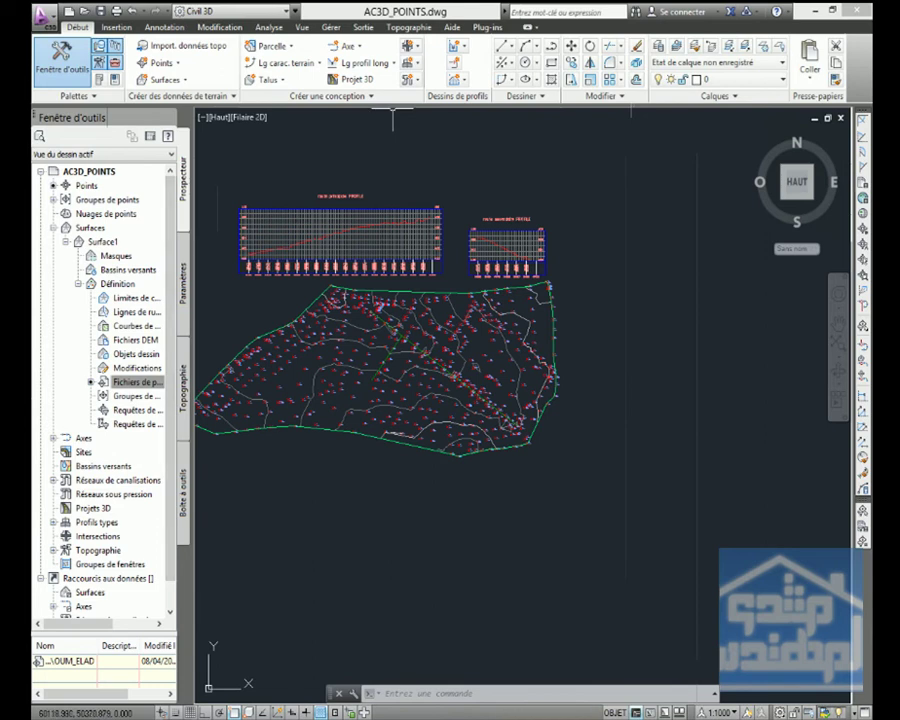
left_click(420, 48)
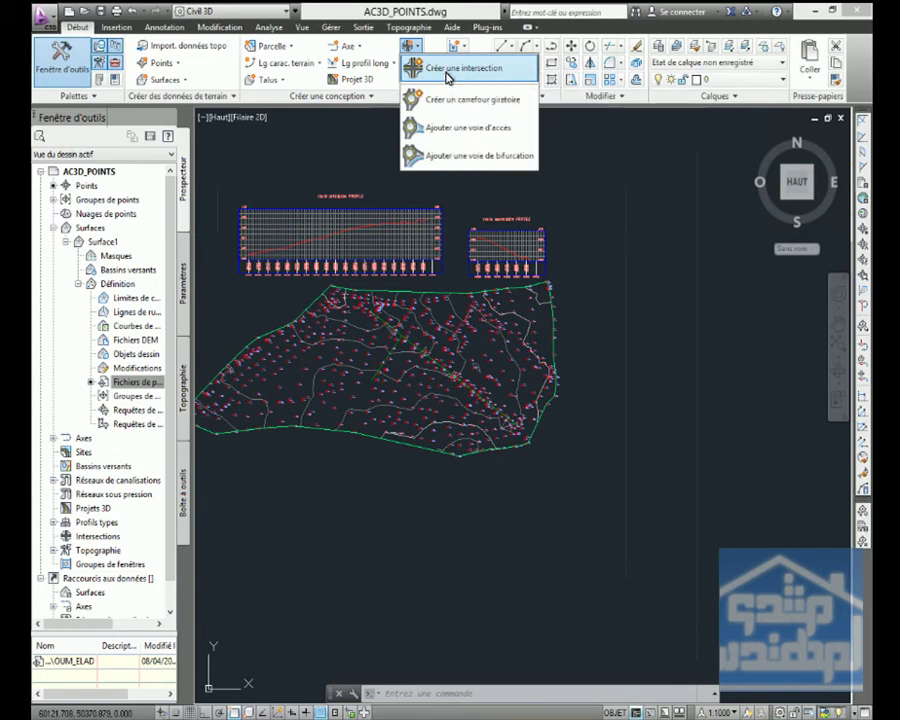
left_click(447, 78)
scroll(395, 326, "up", 4)
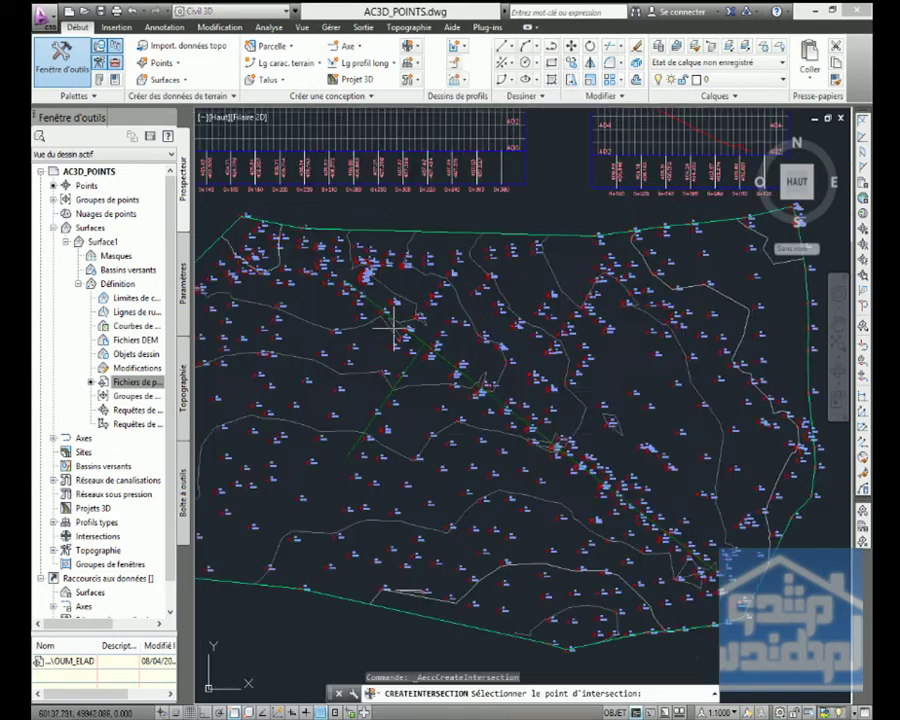
scroll(420, 330, "up", 6)
scroll(444, 348, "up", 3)
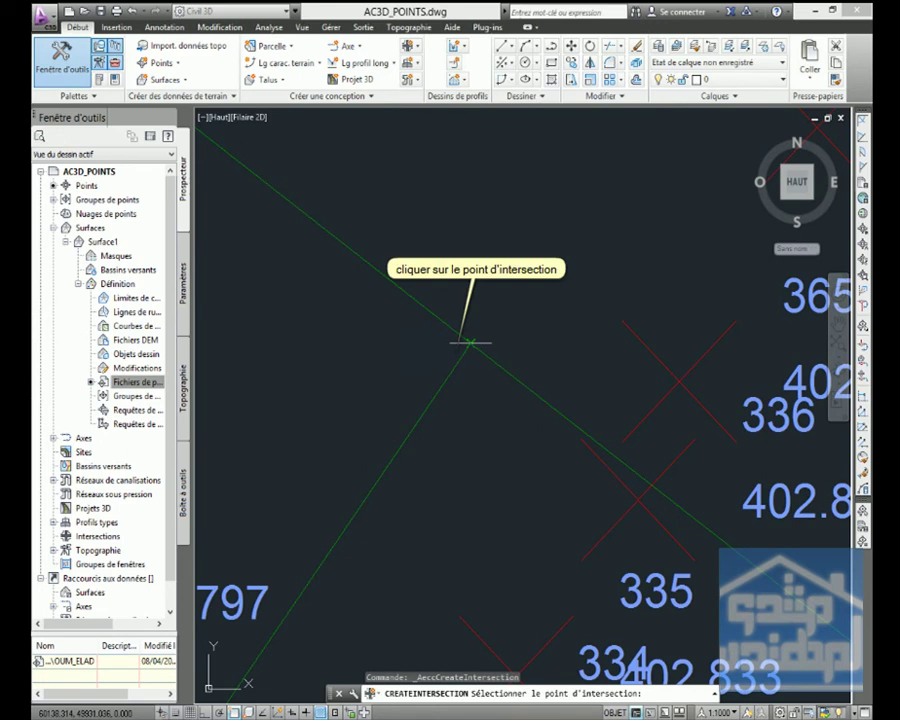
left_click(470, 343)
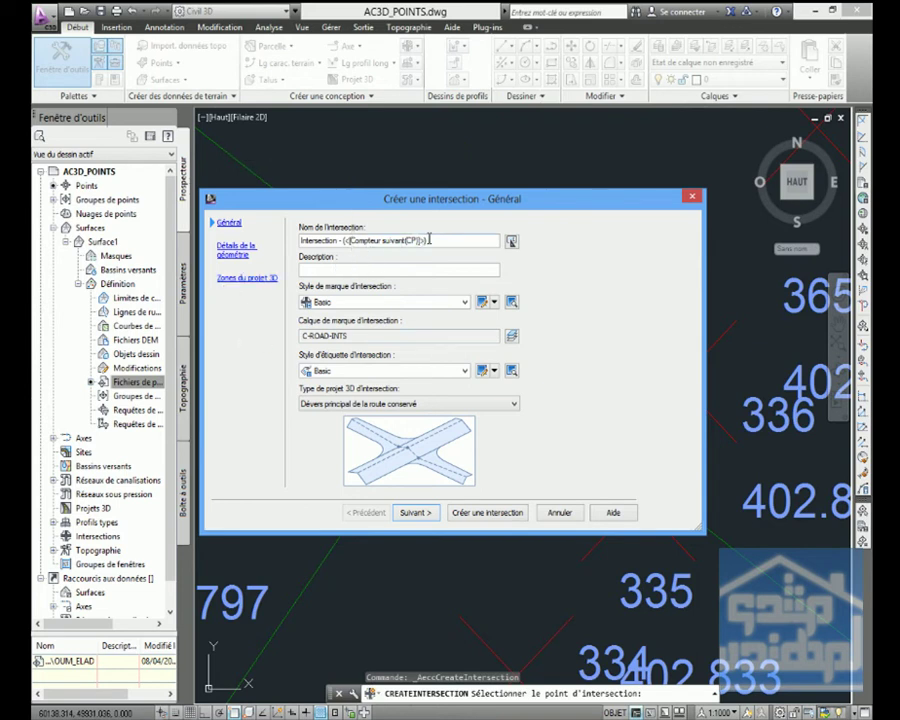
Name the intersection carrefour 1.
left_click_drag(429, 239, 231, 252)
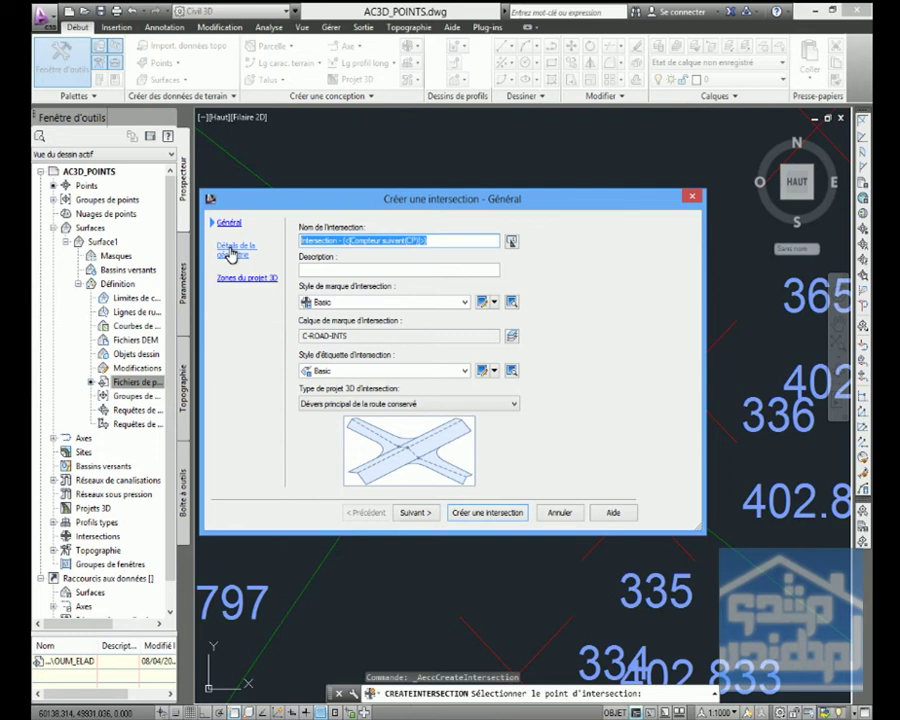
key("Delete")
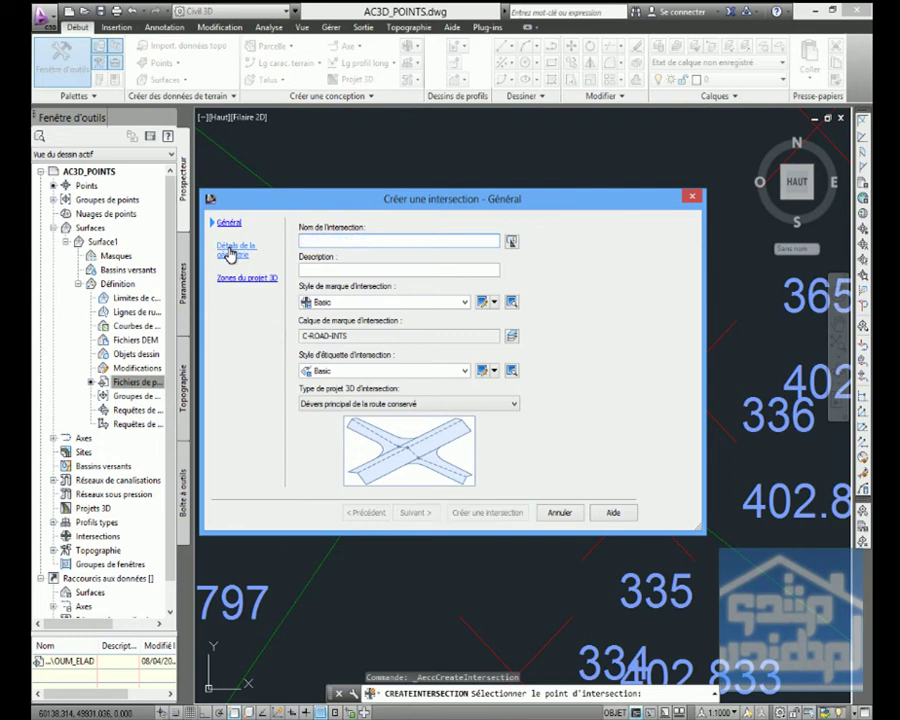
type("carrefour 1")
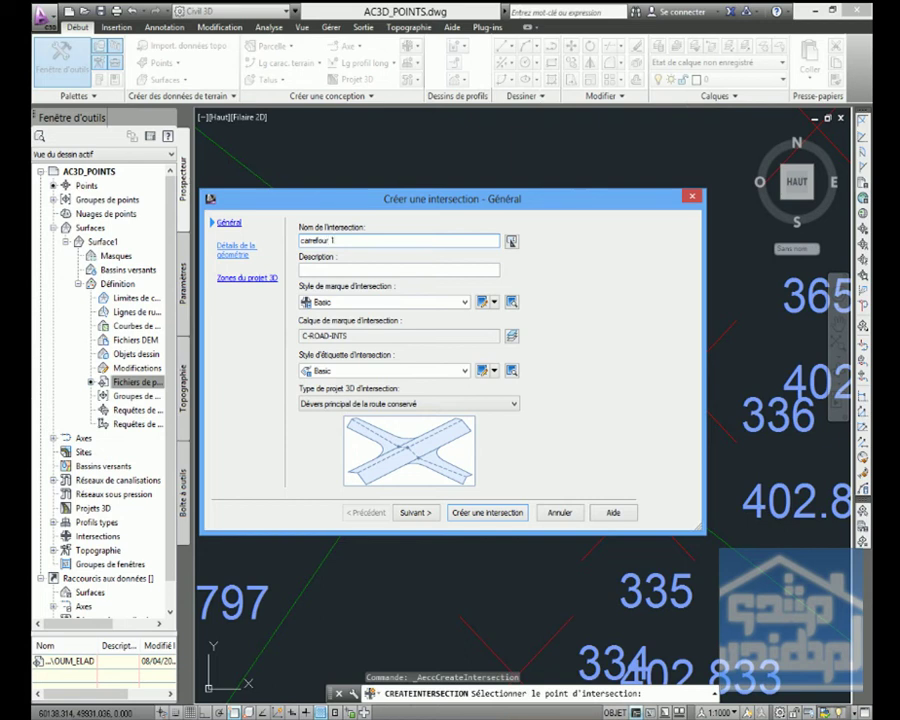
Examine the offset values on both sides of route principale and route secondaire in the intersection geometry, and accept them.
left_click(245, 258)
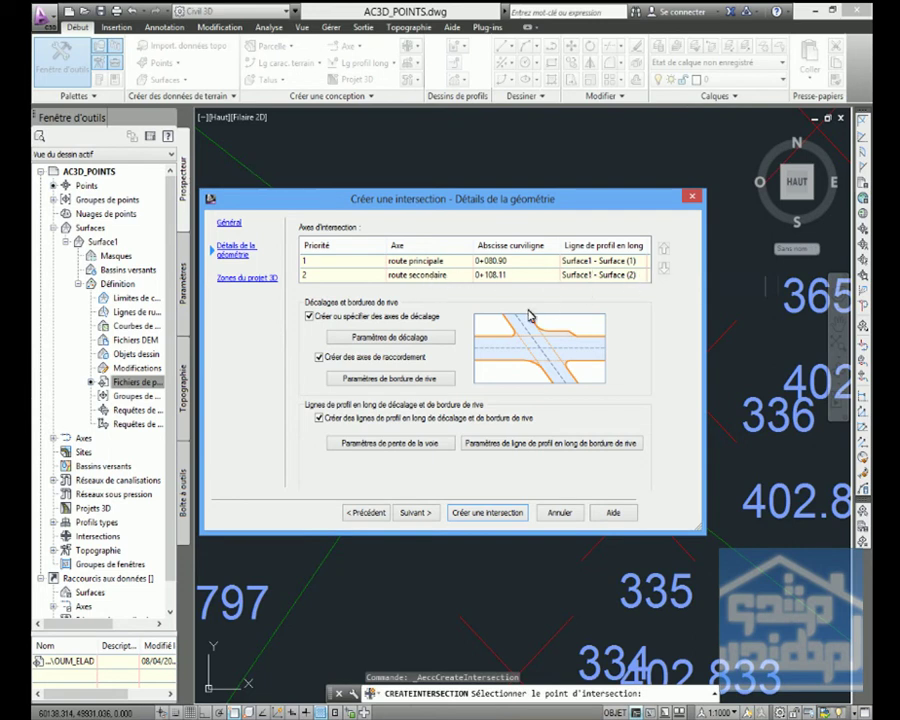
left_click(426, 339)
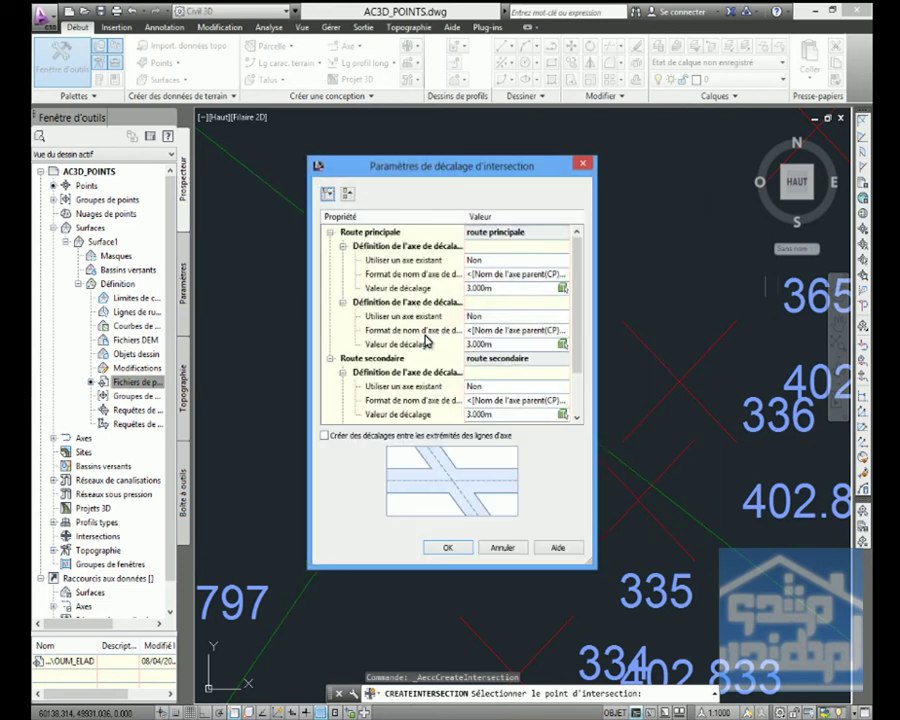
left_click(520, 288)
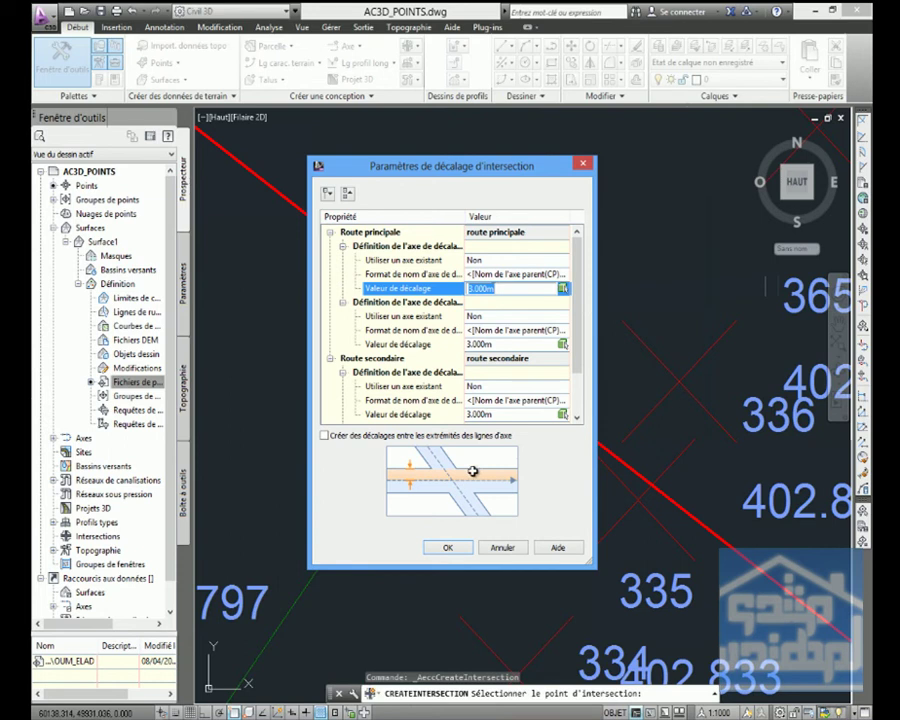
left_click(518, 345)
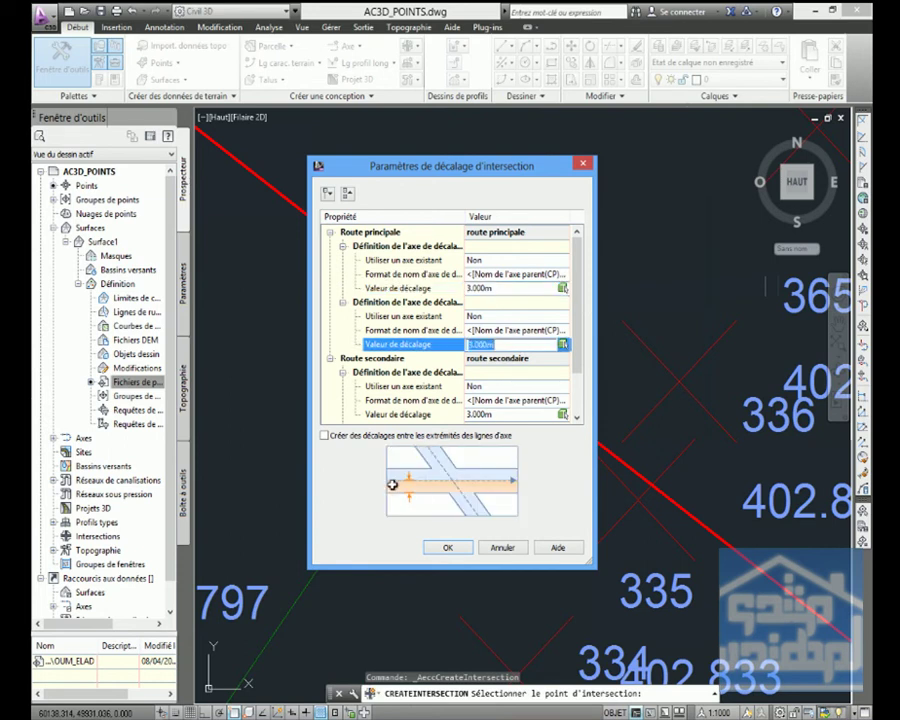
left_click(510, 415)
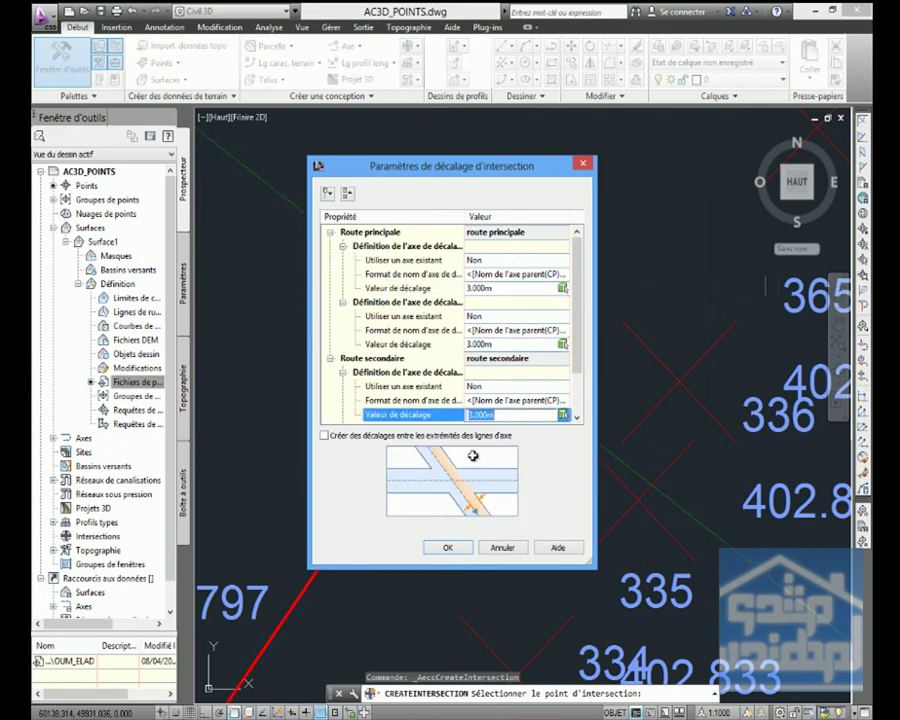
left_click(578, 418)
left_click(578, 418)
double_click(578, 418)
left_click(530, 415)
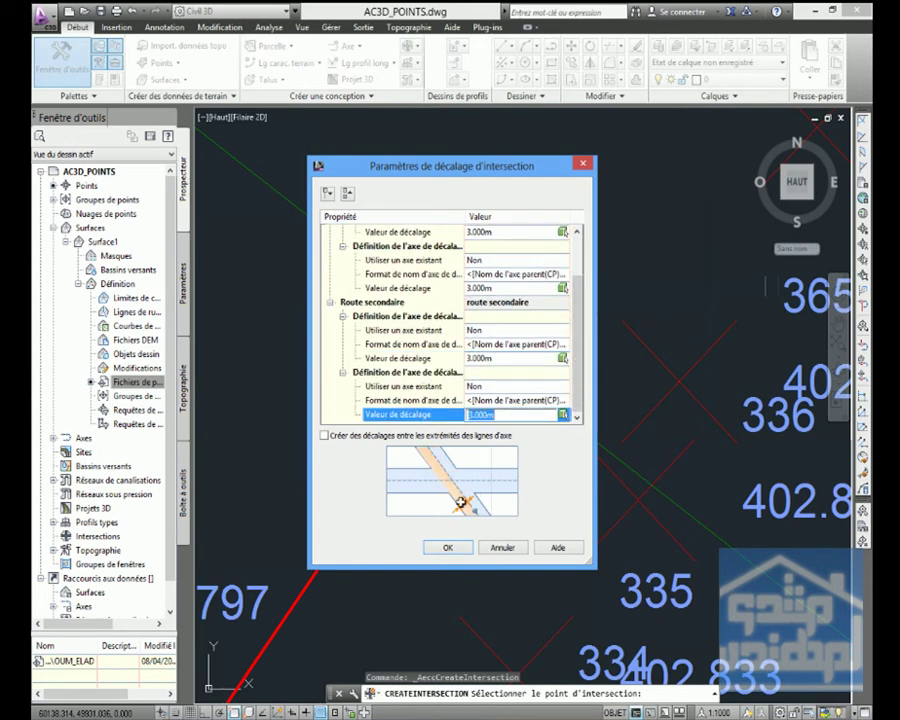
left_click(449, 549)
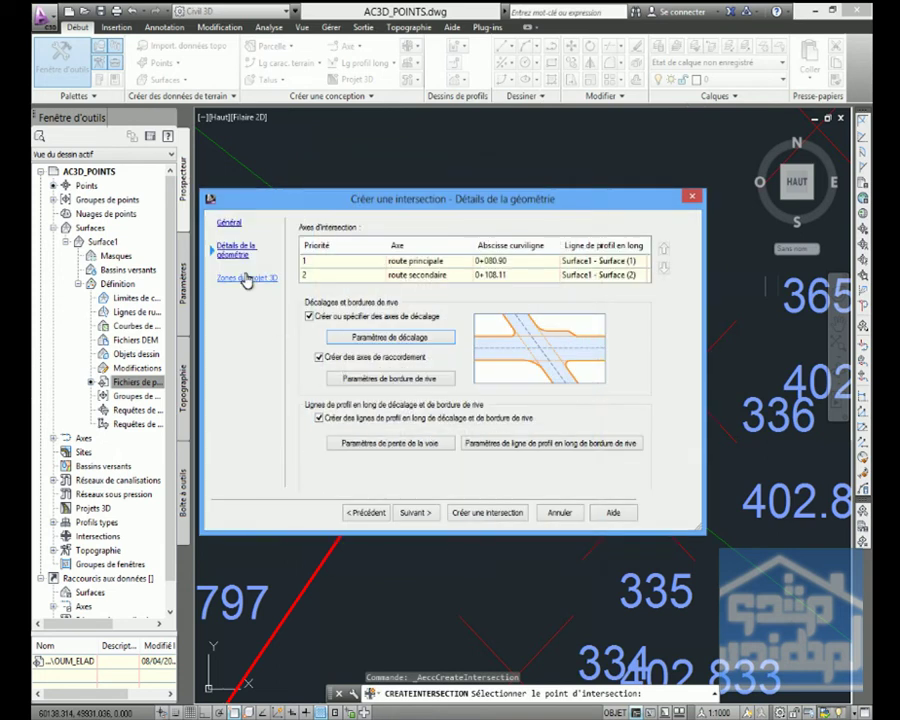
Examine the circular fillet radius of the SE and SO quadrants in the curb return parameters, and accept them.
left_click(390, 380)
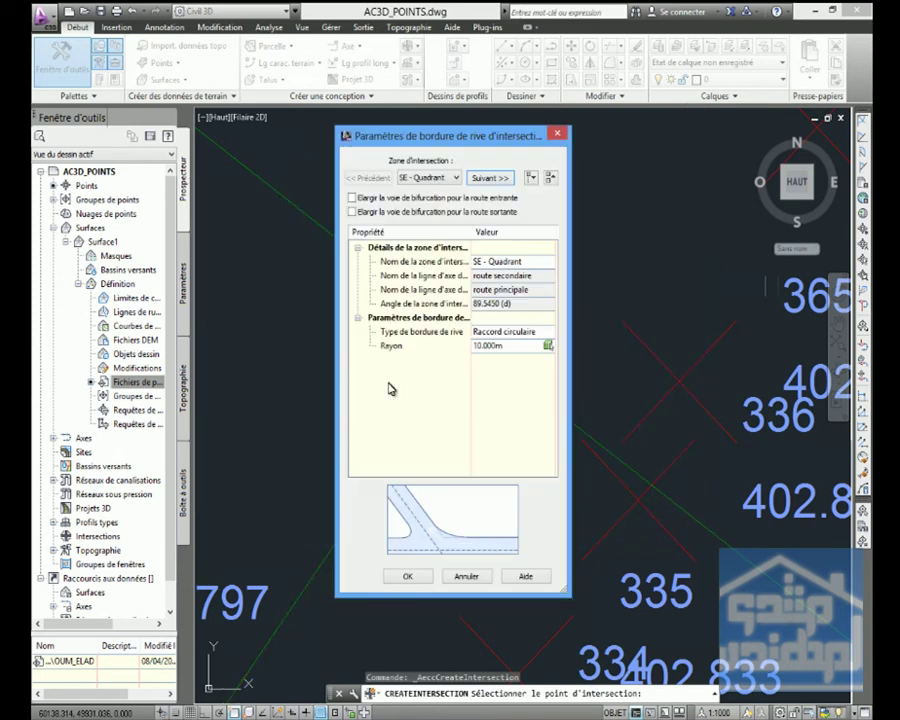
left_click(510, 345)
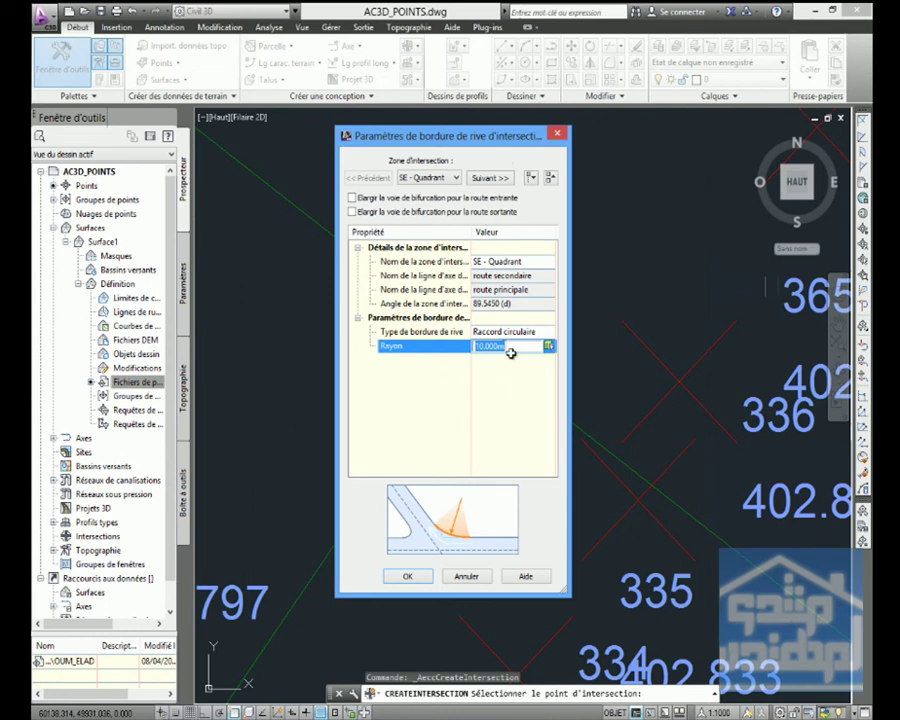
left_click(491, 180)
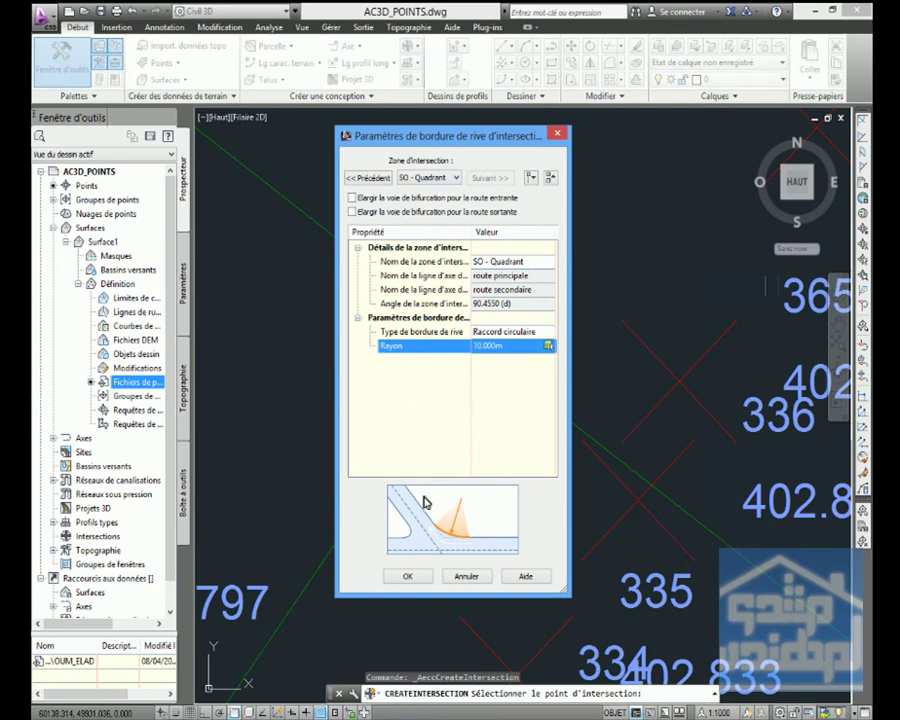
left_click(403, 577)
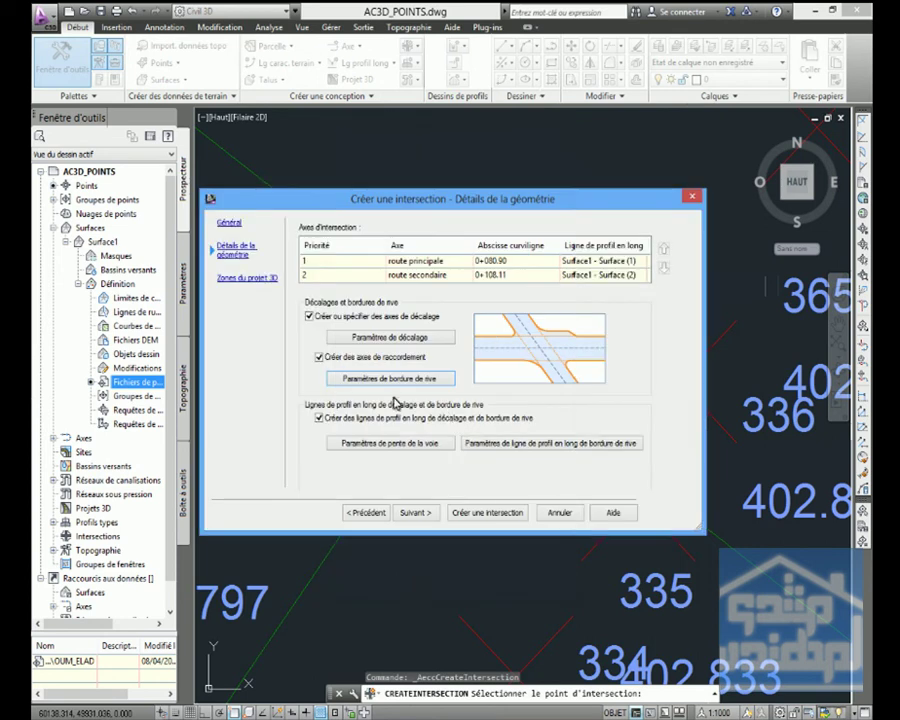
Review the assembly sets available for the intersection's corridor regions, keeping _Autodesk (Metric) Assembly Sets.xml.
left_click(246, 278)
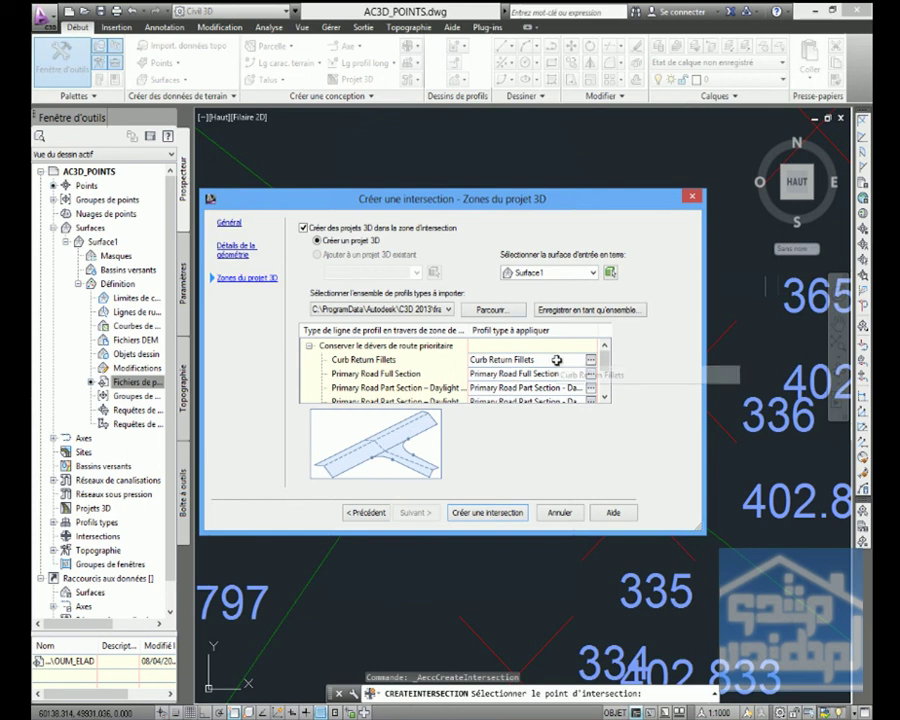
left_click(449, 311)
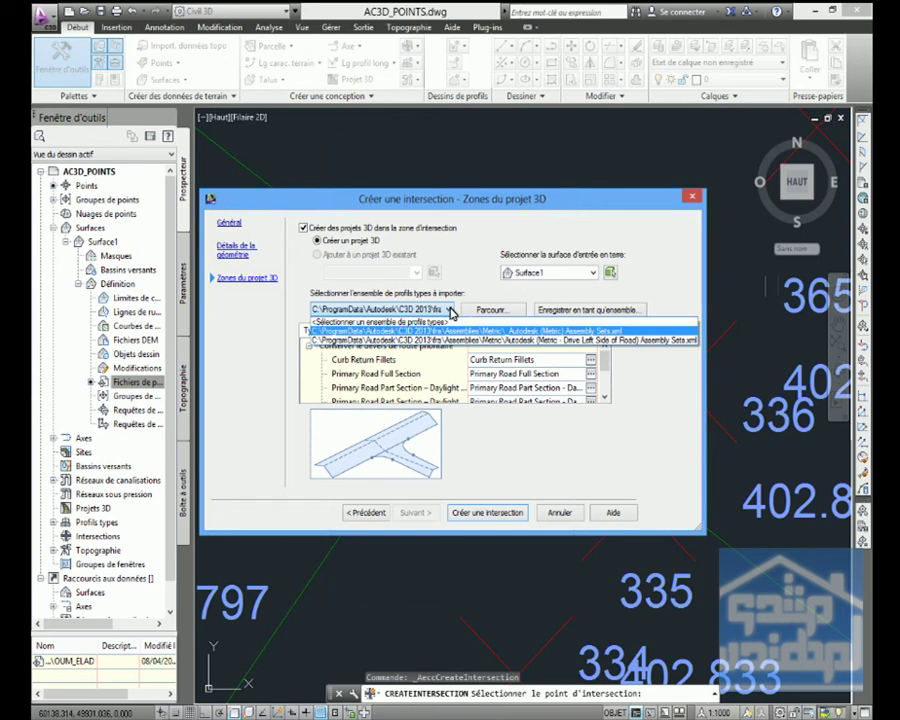
left_click(450, 311)
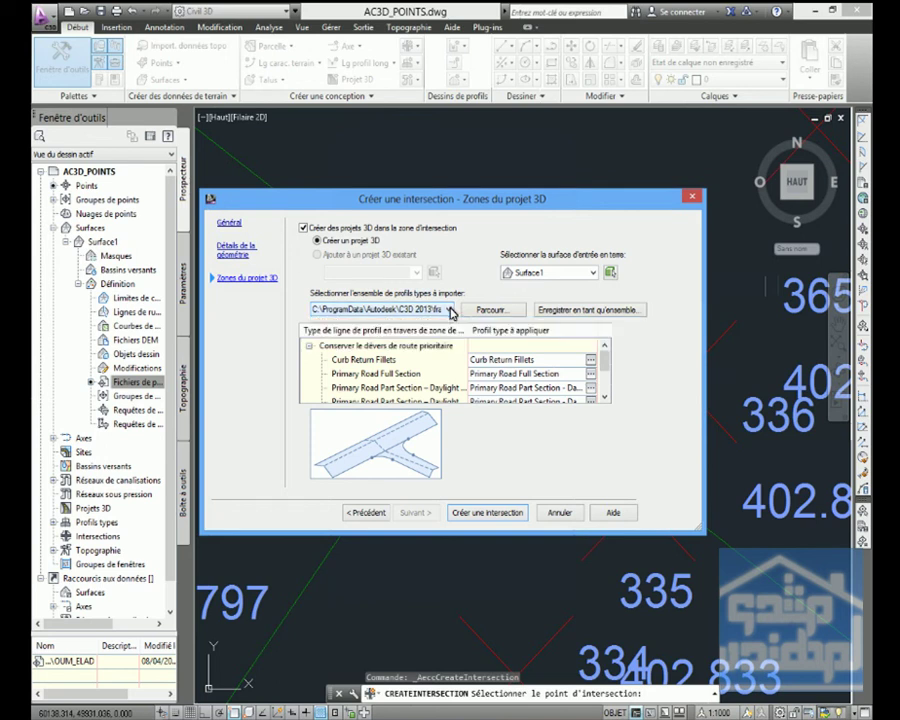
left_click(450, 311)
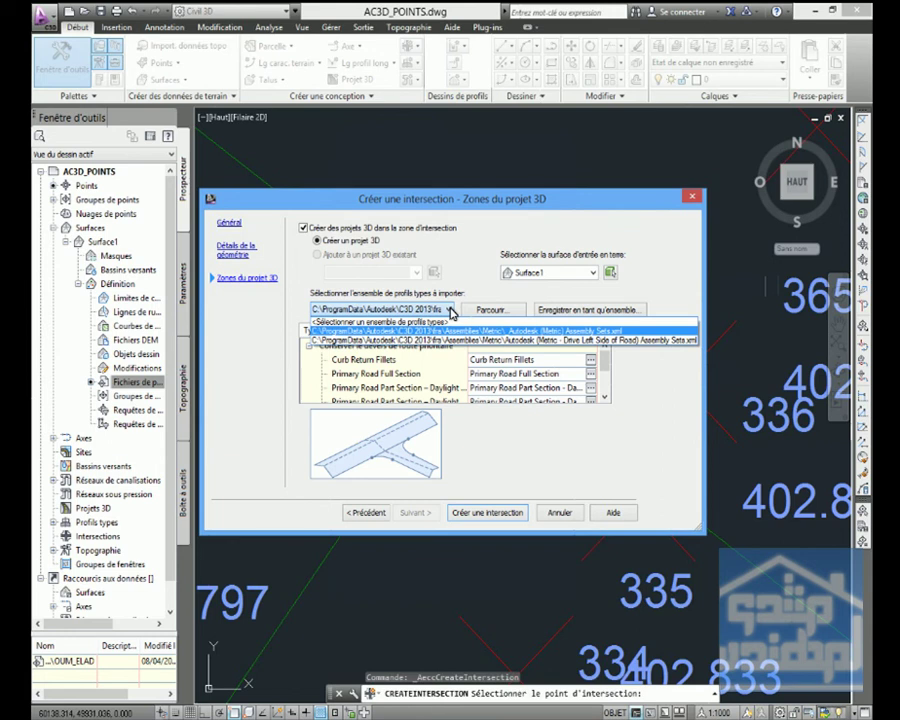
left_click(450, 311)
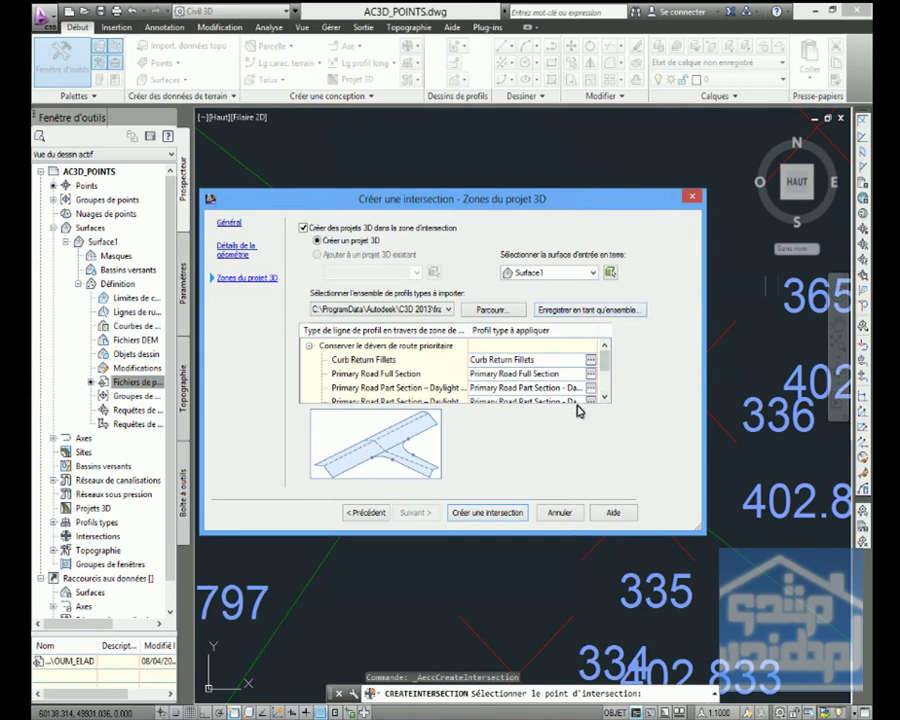
Examine the previews of the Curb Return Fillets, Primary Road Full Section and Primary Road Part Section - Daylight assemblies.
left_click(539, 362)
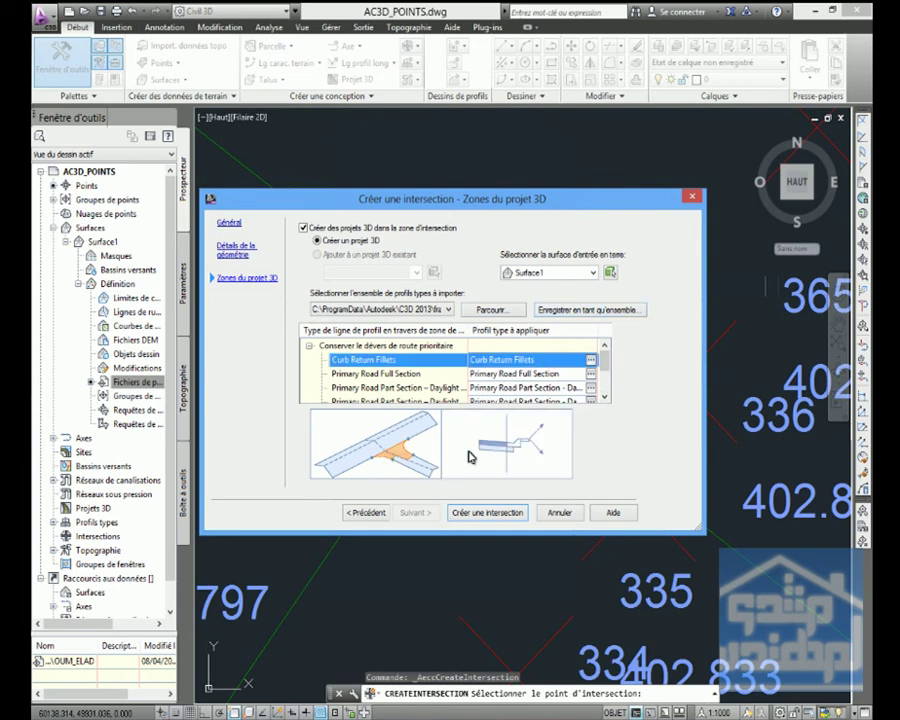
left_click(526, 374)
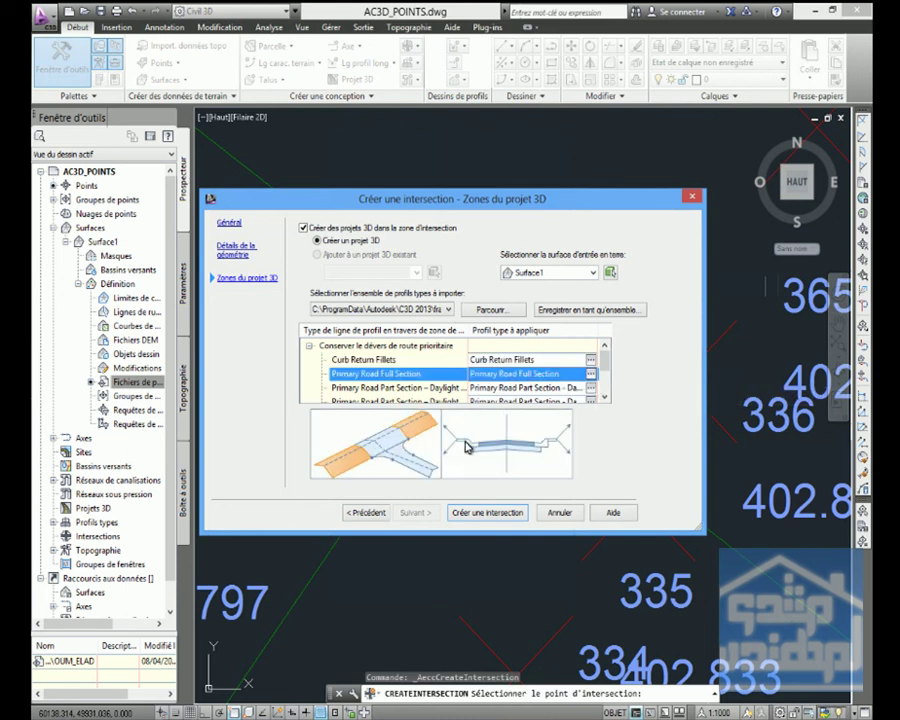
left_click(545, 388)
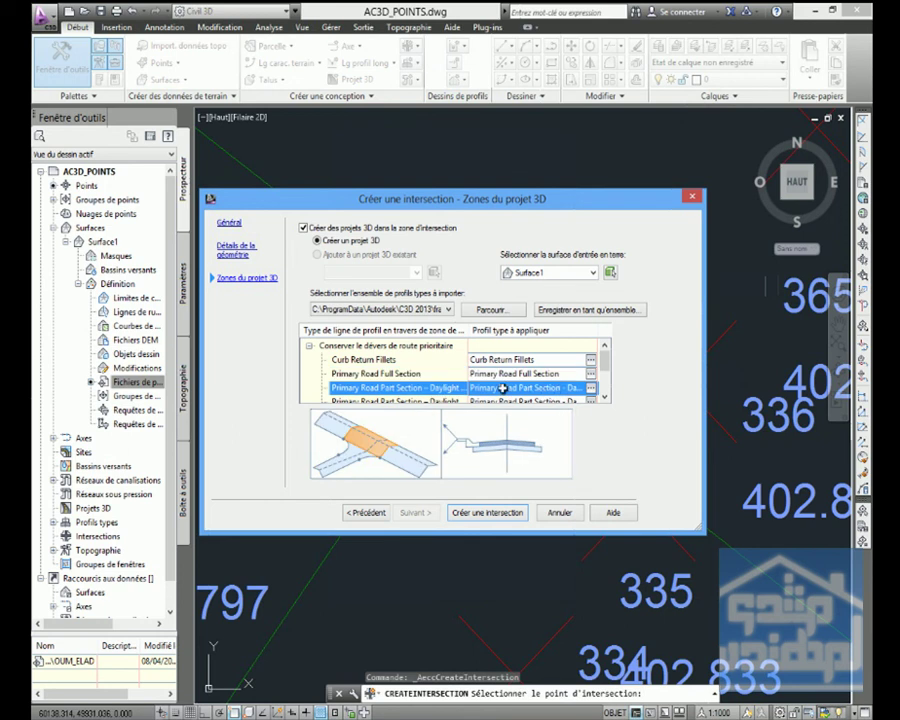
Create the intersection carrefour 1 with a new corridor in the intersection area, using Surface1 as the daylight surface.
left_click(478, 514)
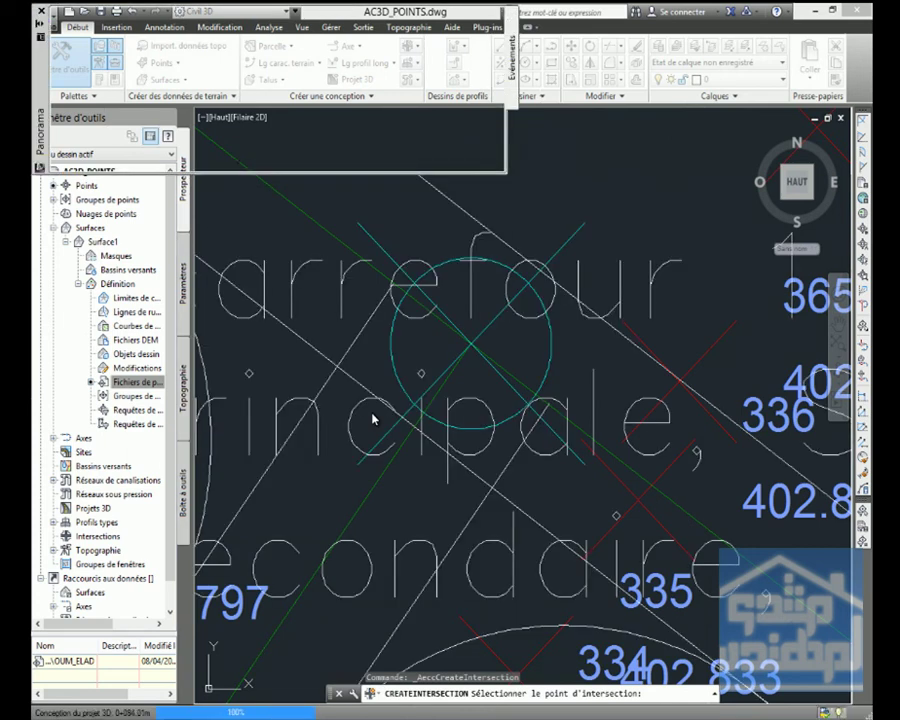
left_click(137, 382)
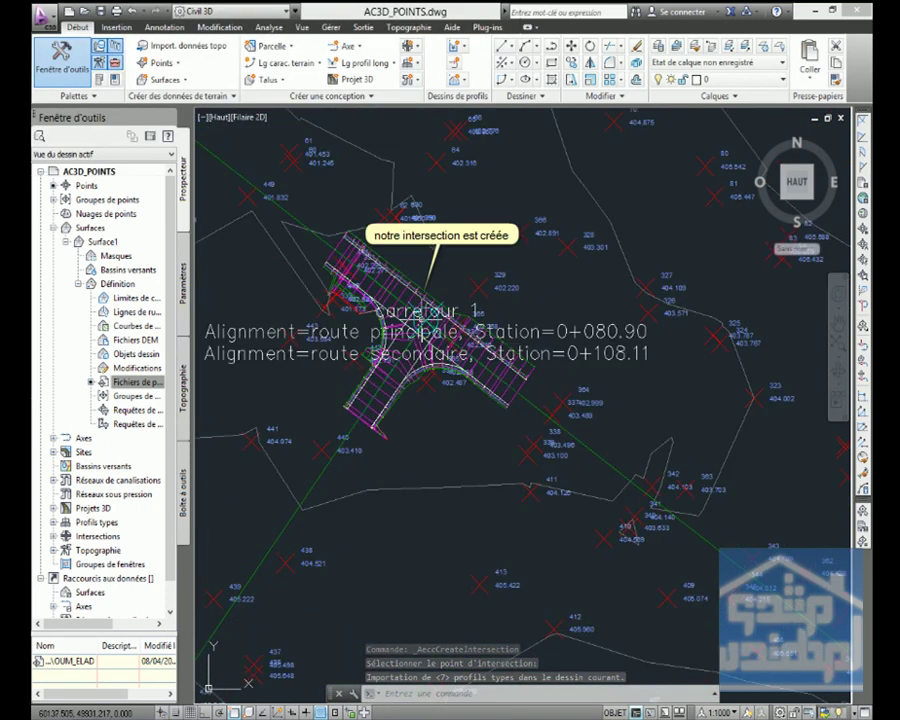
Select the corridor of carrefour 1 and examine its region grips along both roads.
scroll(317, 281, "up", 2)
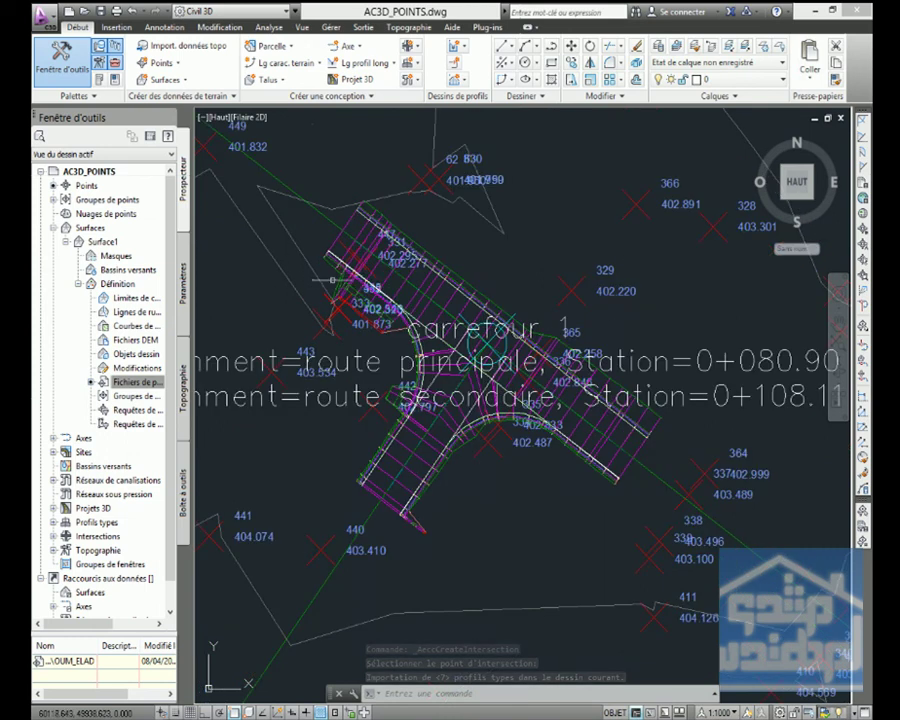
left_click(583, 458)
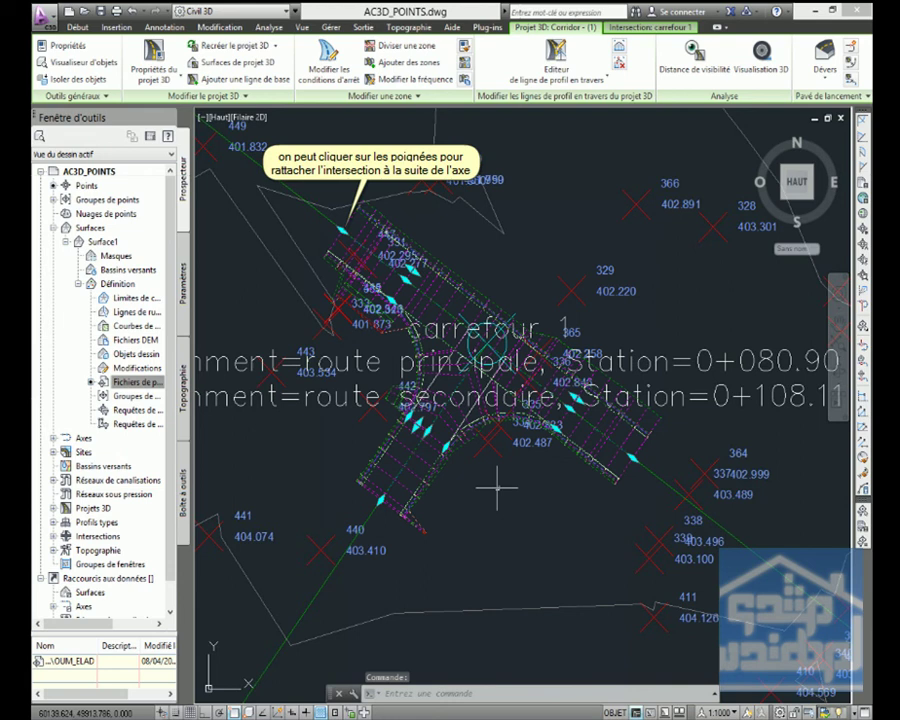
scroll(490, 480, "down", 2)
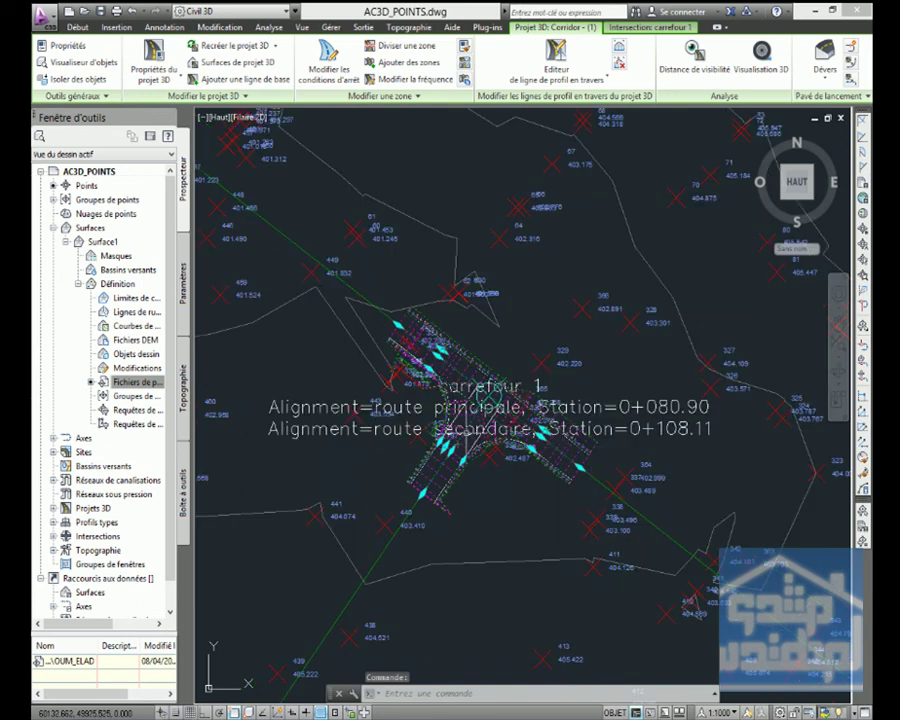
scroll(380, 260, "up", 4)
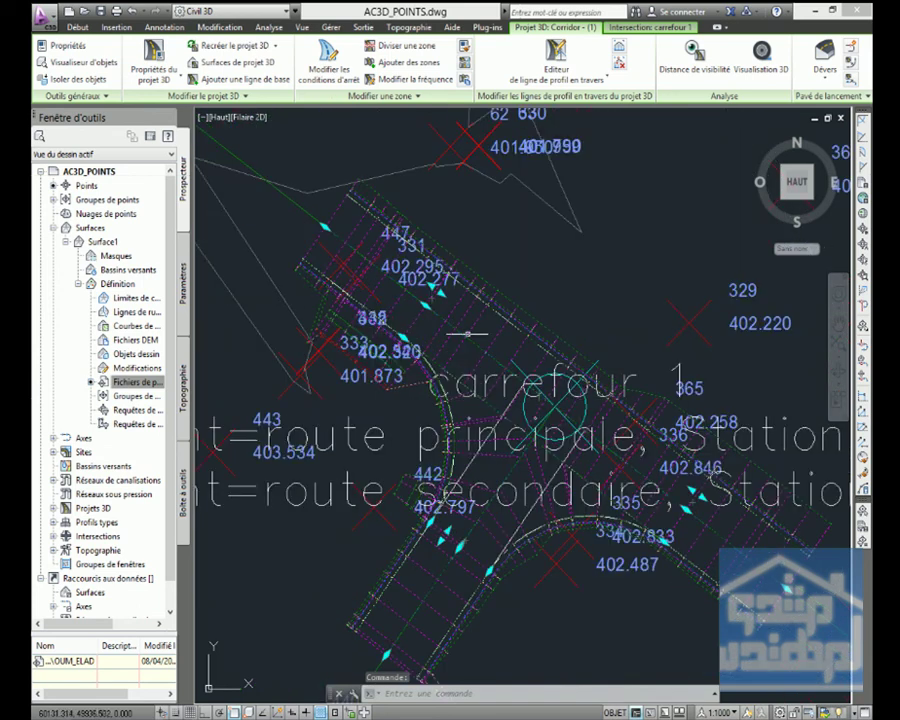
Examine the imported road assemblies above the profile views, including the primary road, secondary road and curb return sections, and return to the intersection.
scroll(466, 331, "down", 6)
scroll(464, 389, "down", 2)
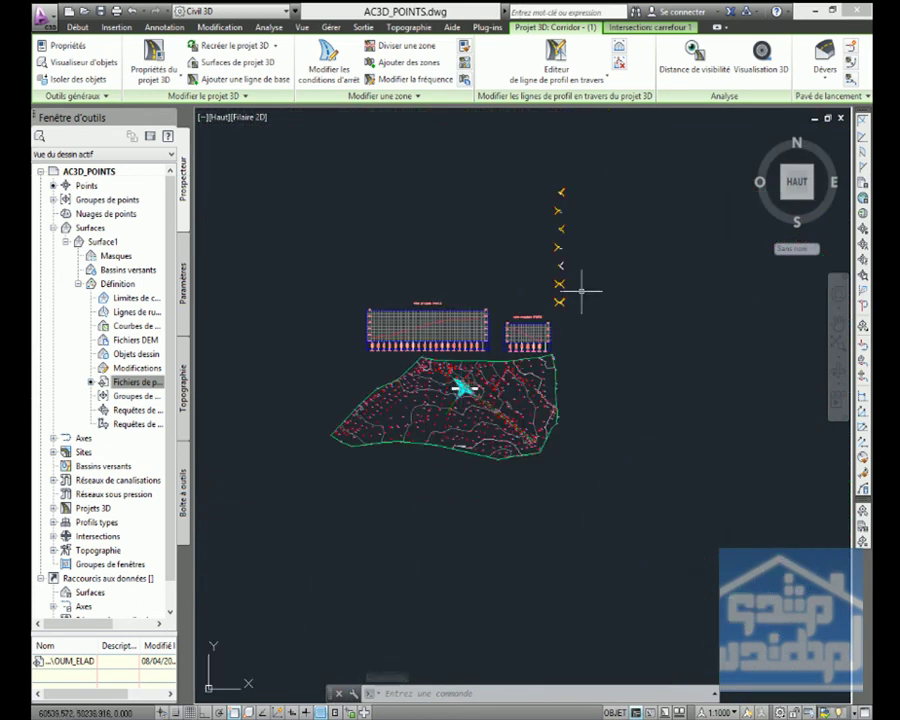
scroll(580, 293, "up", 7)
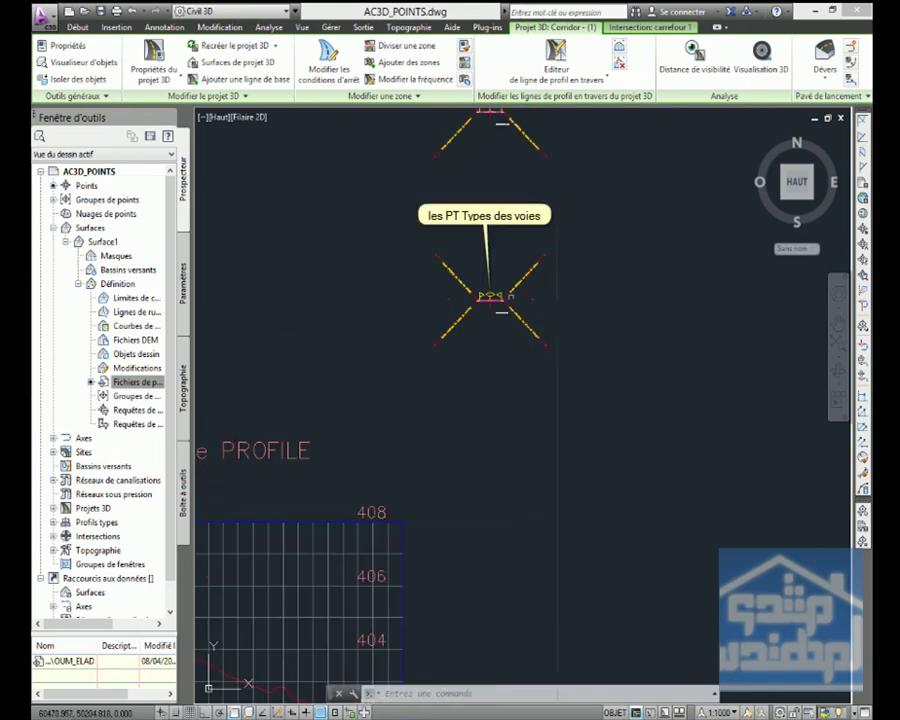
scroll(490, 297, "up", 4)
scroll(528, 312, "down", 2)
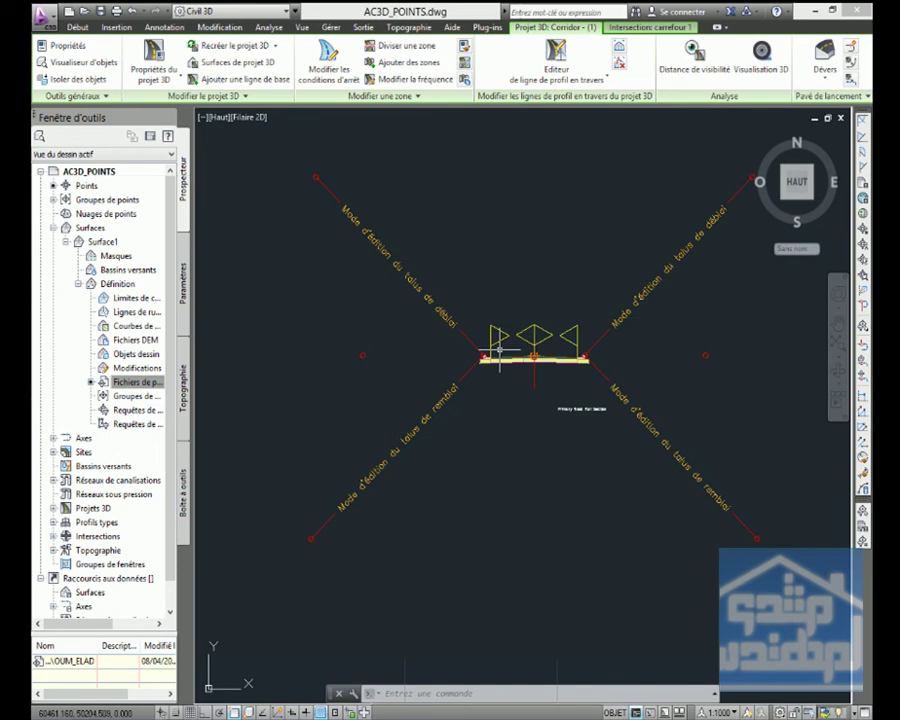
scroll(536, 235, "down", 4)
scroll(446, 302, "up", 8)
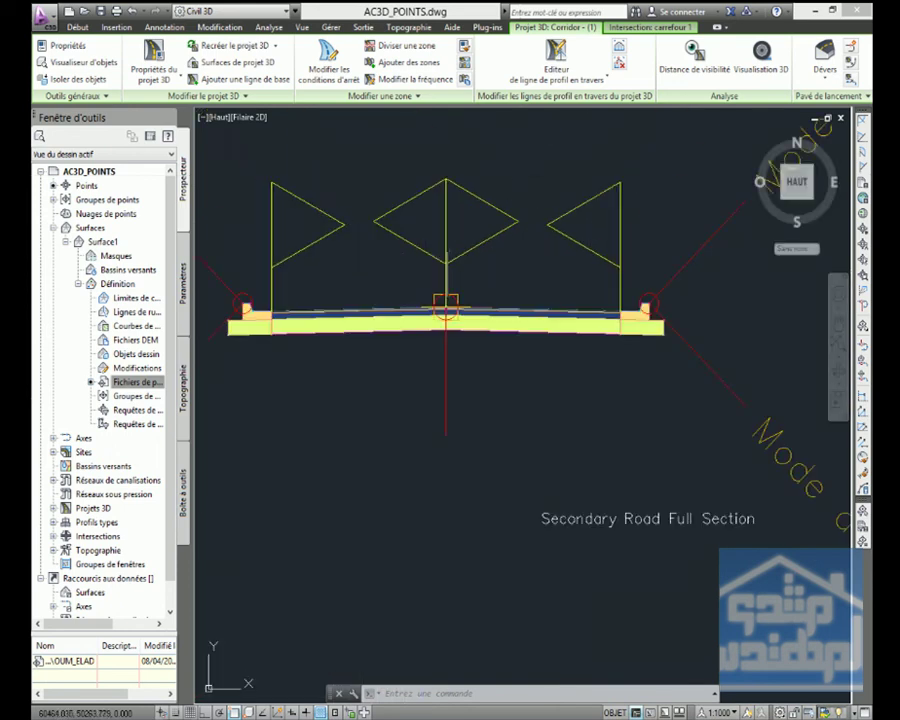
scroll(545, 430, "down", 6)
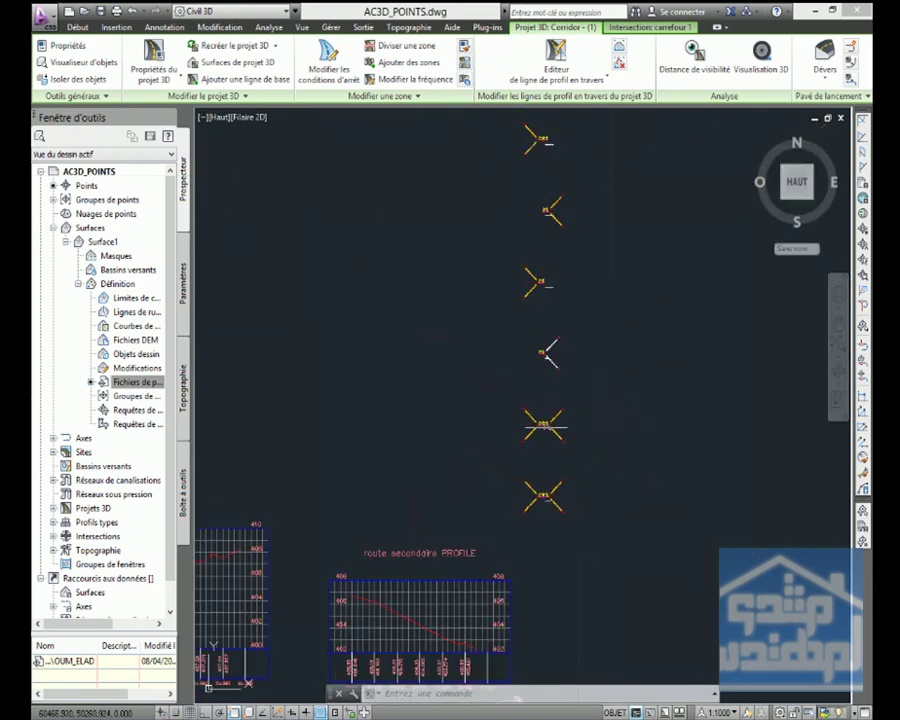
scroll(540, 345, "up", 3)
scroll(530, 318, "up", 4)
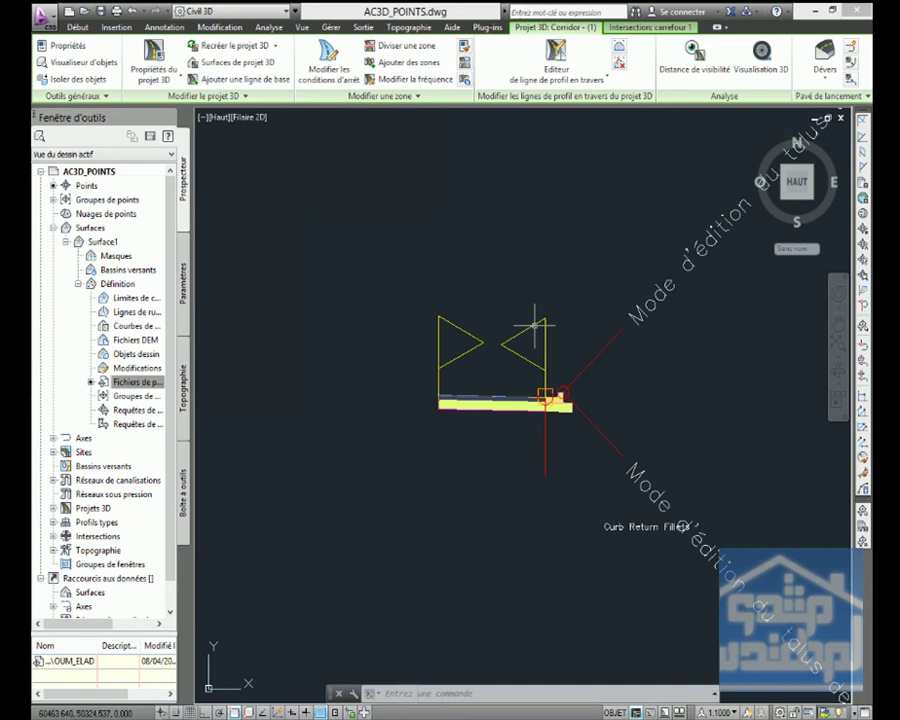
scroll(510, 427, "down", 5)
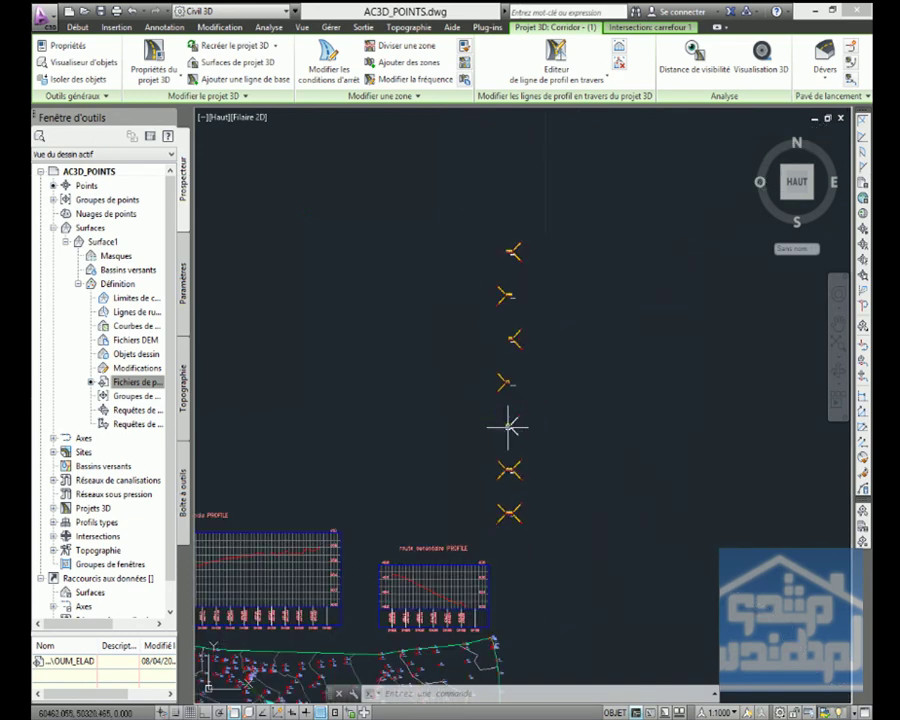
scroll(509, 427, "down", 2)
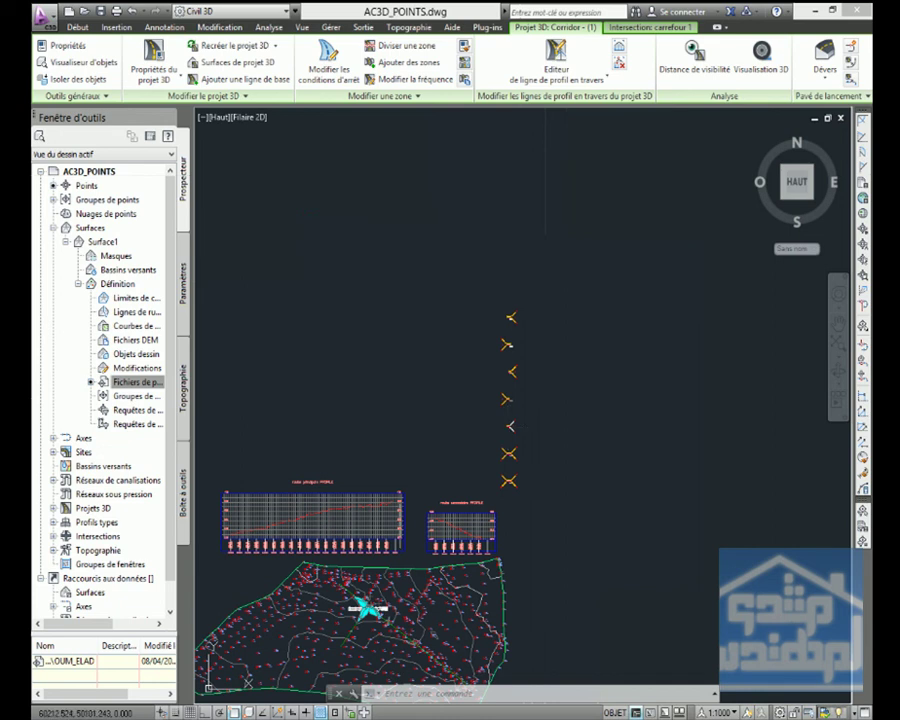
scroll(470, 440, "up", 8)
scroll(477, 465, "up", 2)
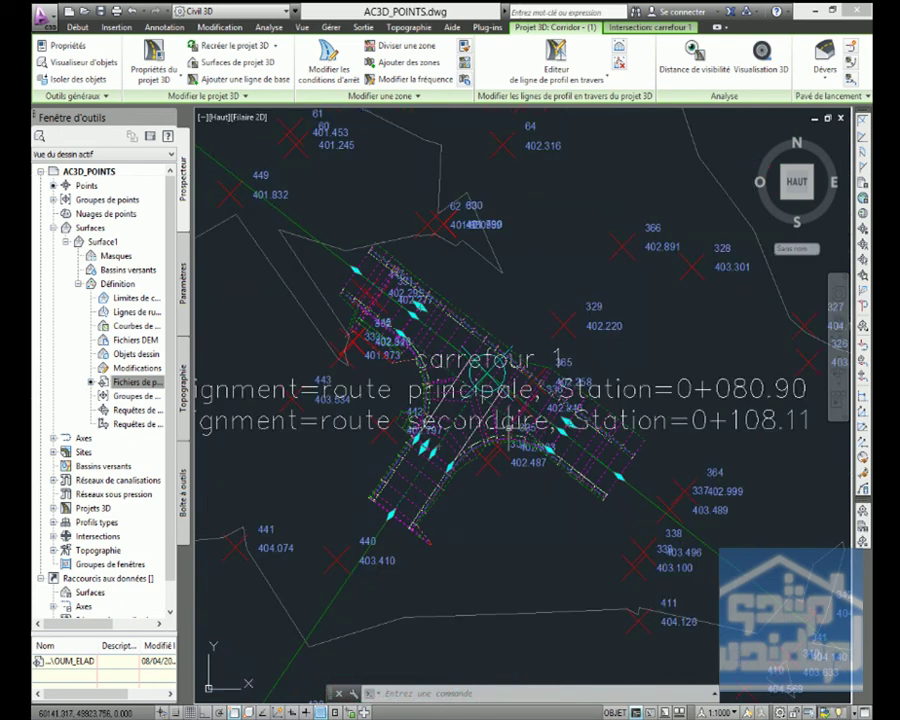